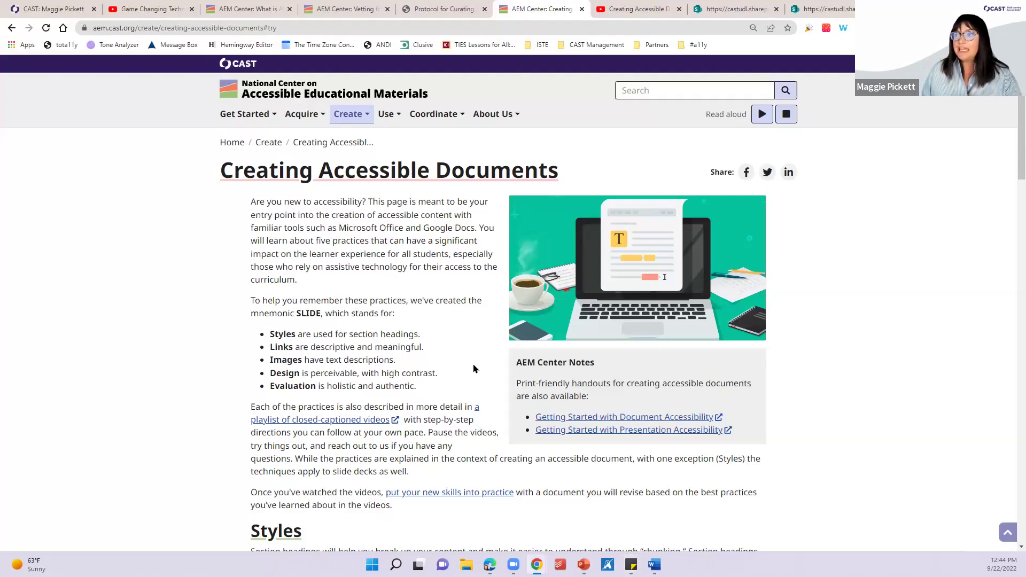
- Open the Accessible Documents page from the site's Create section
click(366, 117)
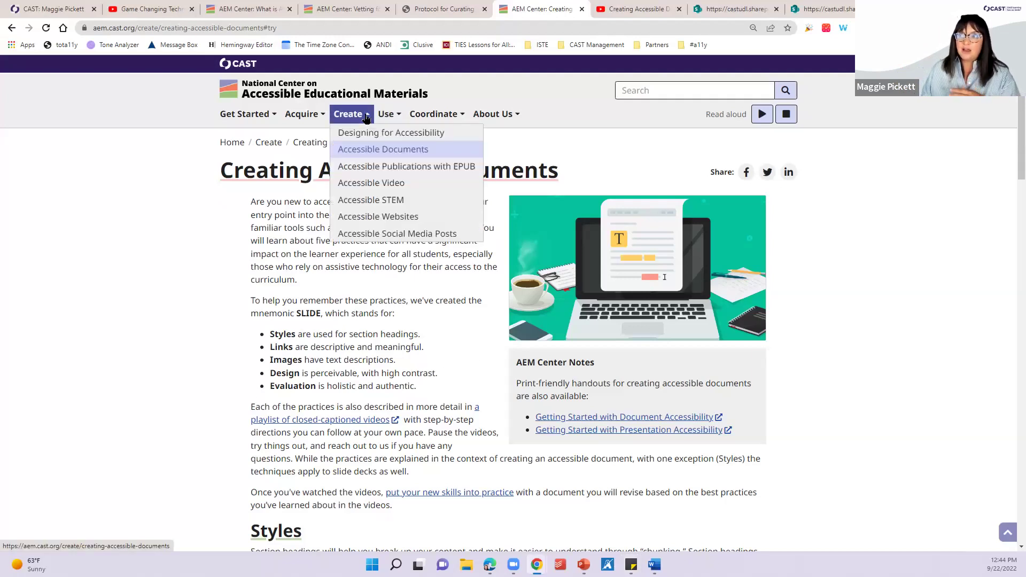
click(370, 151)
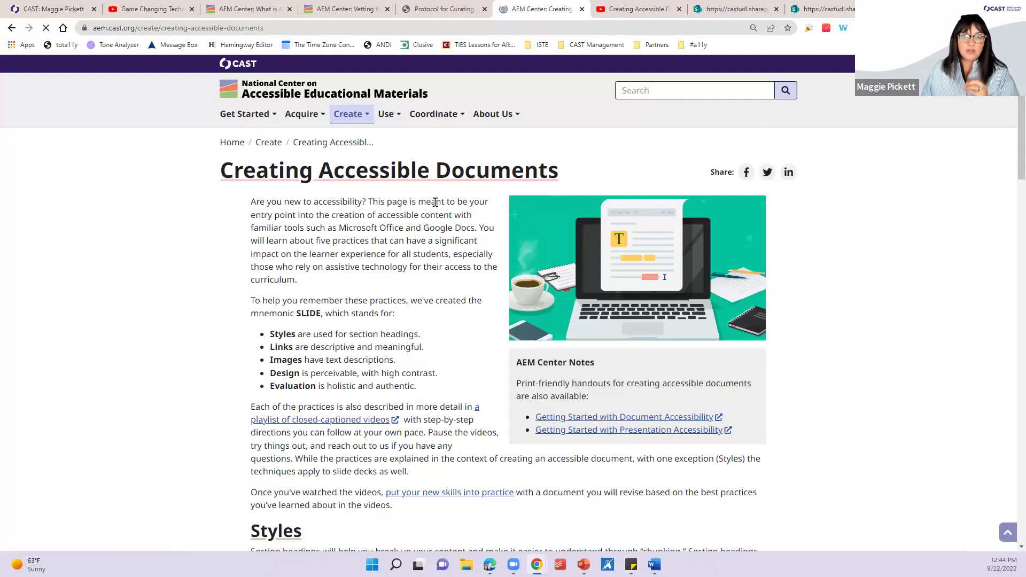
click(362, 119)
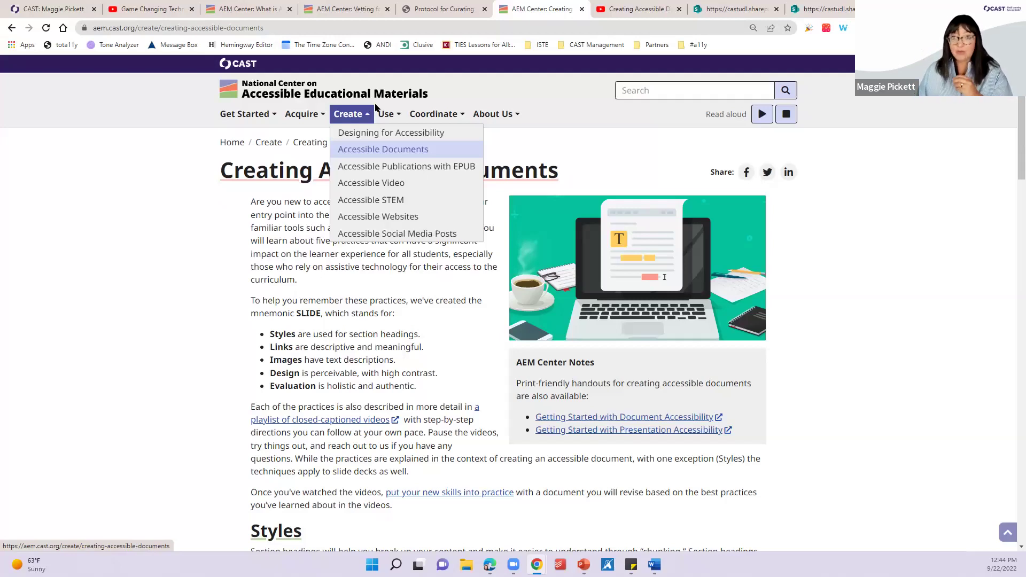
click(254, 291)
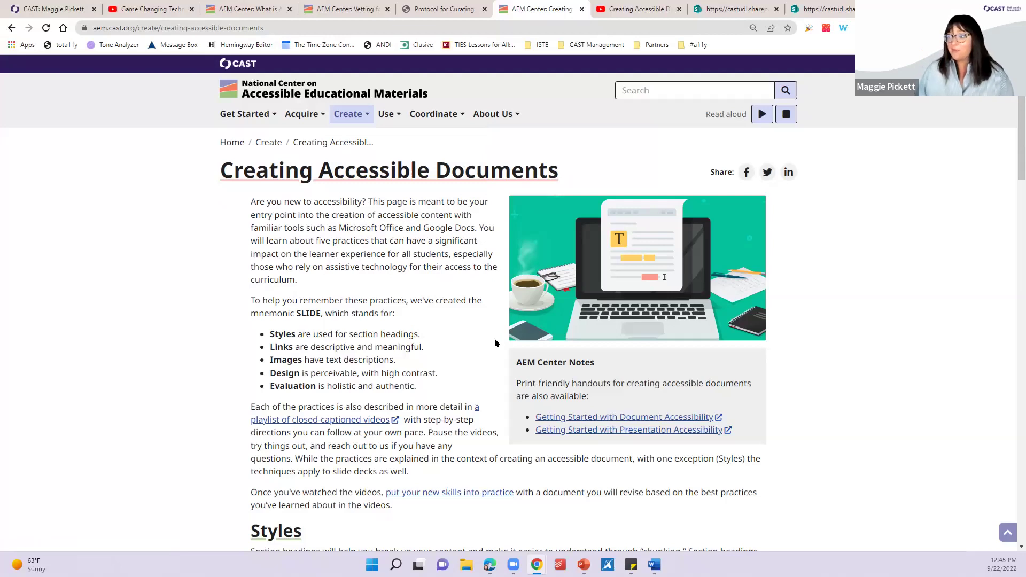
- Review the Styles, Links, Images, Design and Evaluation sections of the Creating Accessible Documents page
scroll(479, 348, down, 1)
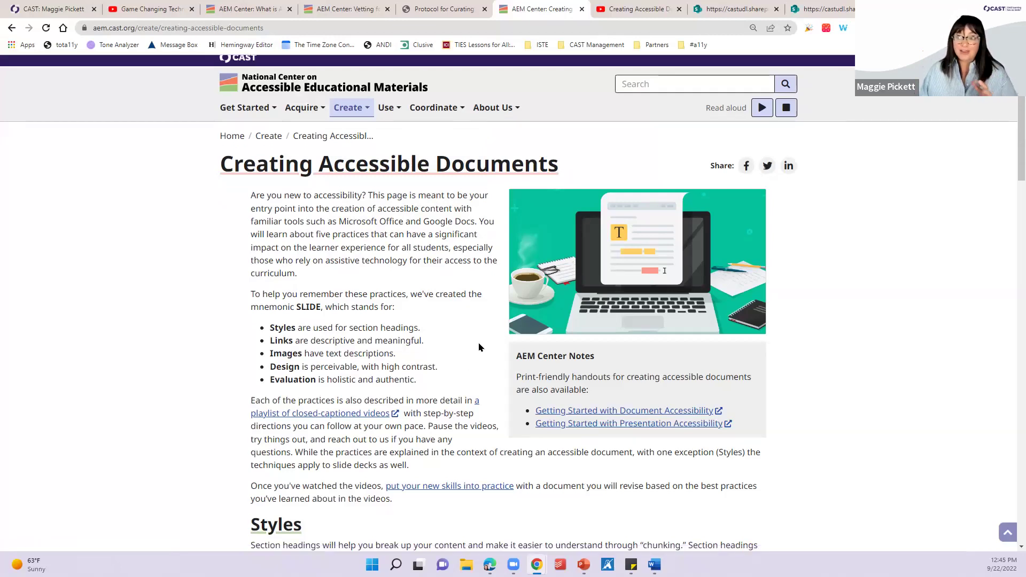
scroll(339, 350, down, 3)
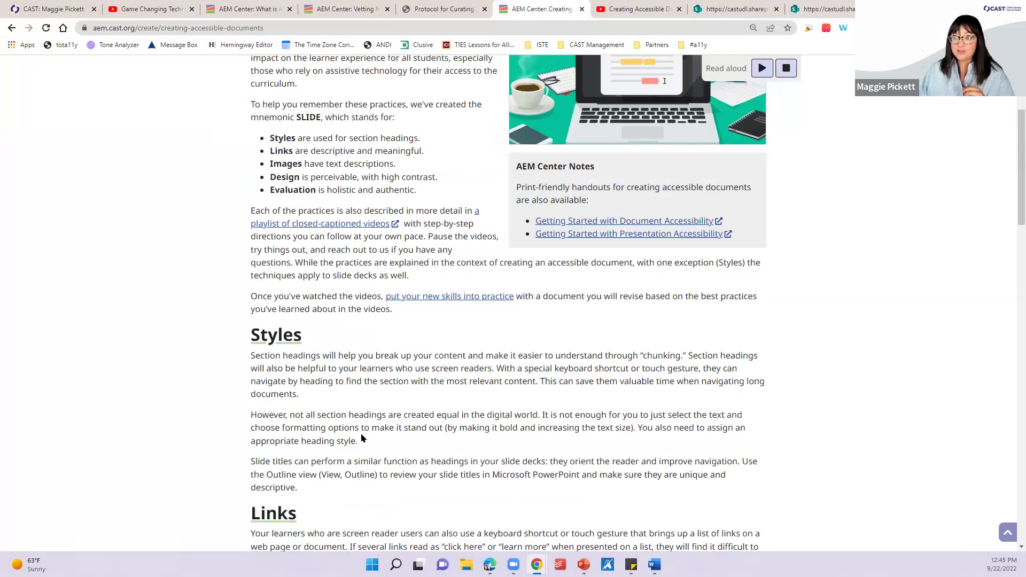
scroll(342, 331, down, 3)
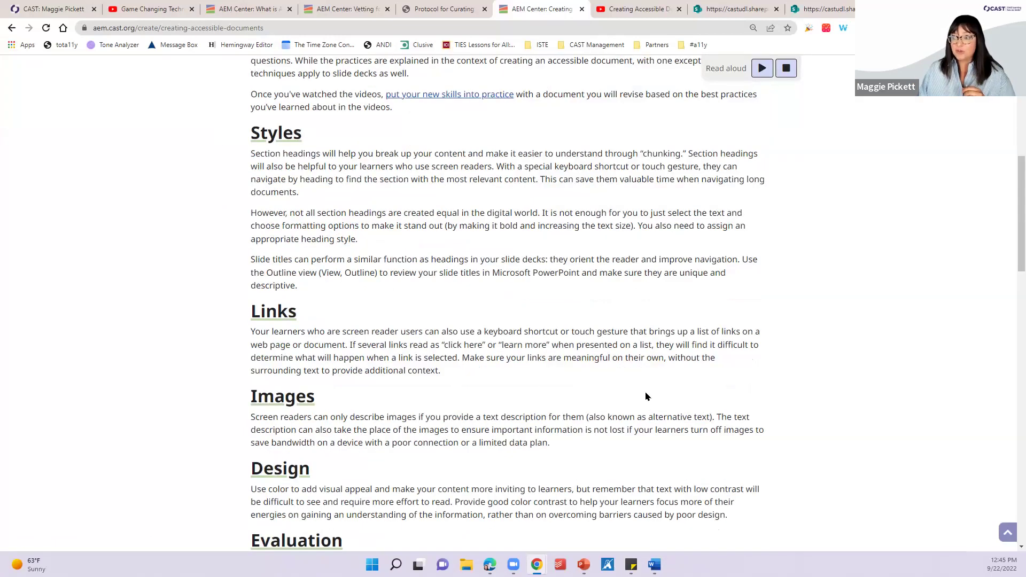
scroll(705, 486, down, 3)
mouse_move(537, 565)
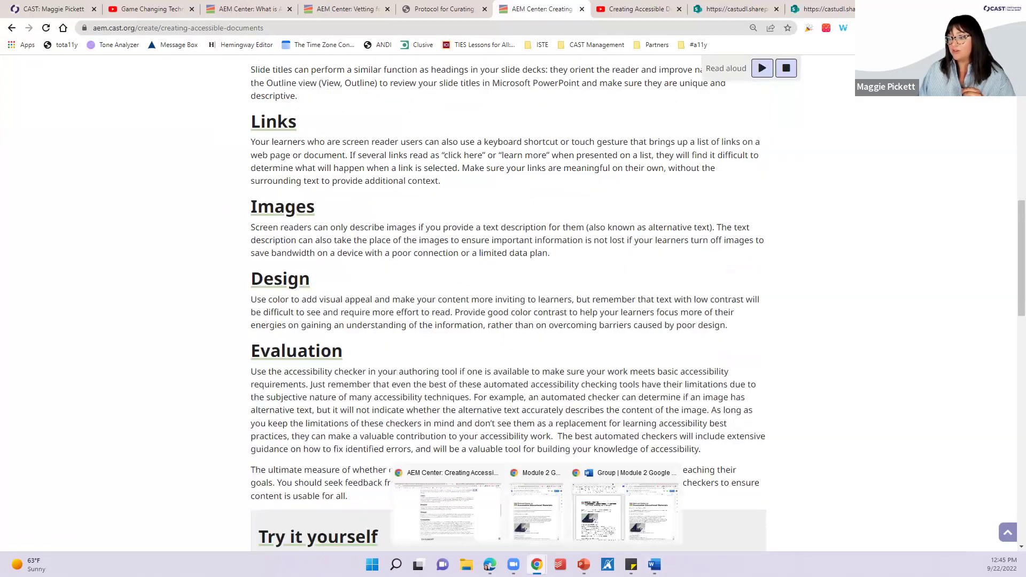
click(500, 468)
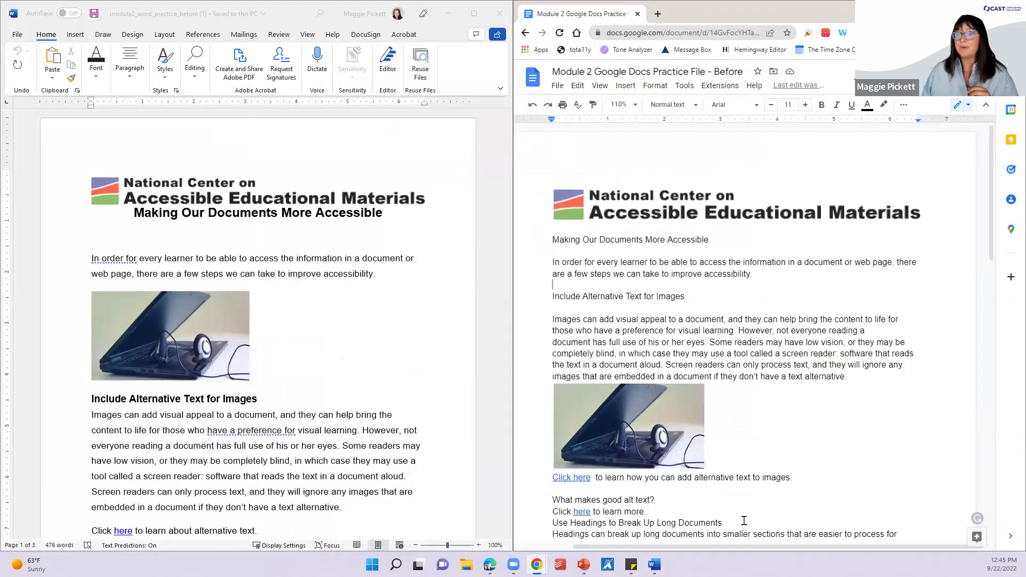
mouse_move(537, 564)
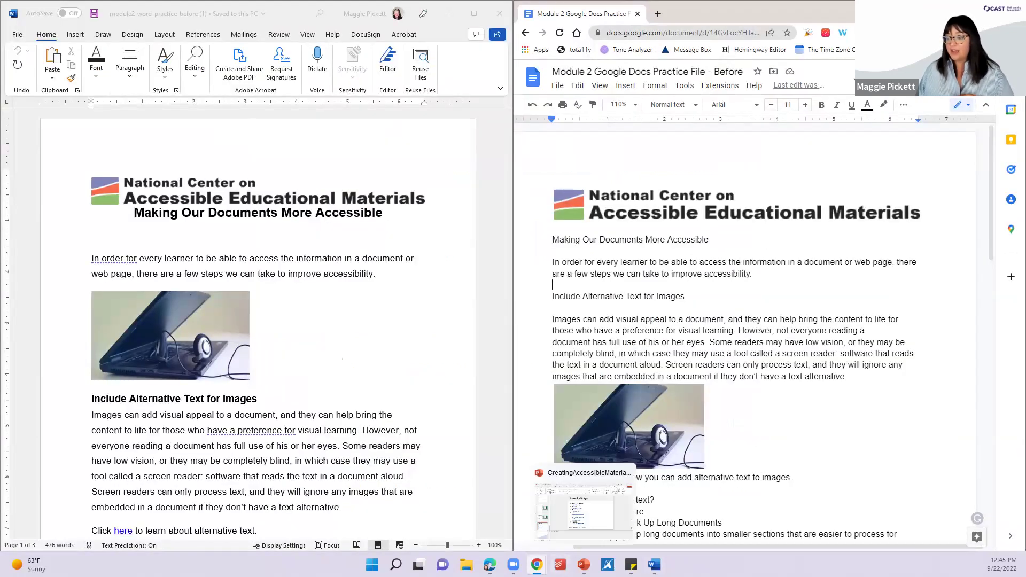
click(477, 518)
- Find the Microsoft Word and Google Docs "Before" practice document links in the Try it yourself section
scroll(614, 385, down, 5)
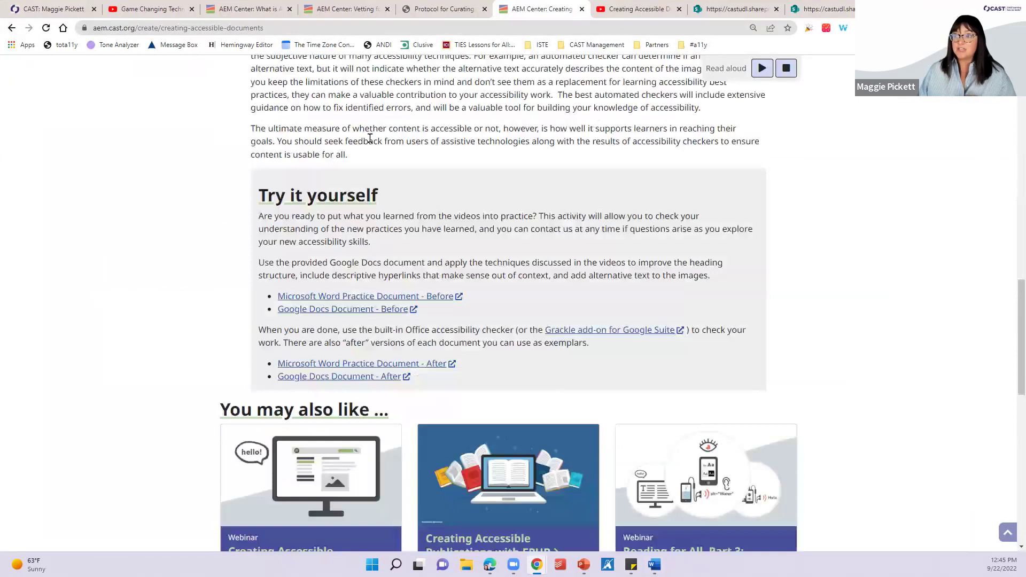
scroll(370, 140, down, 1)
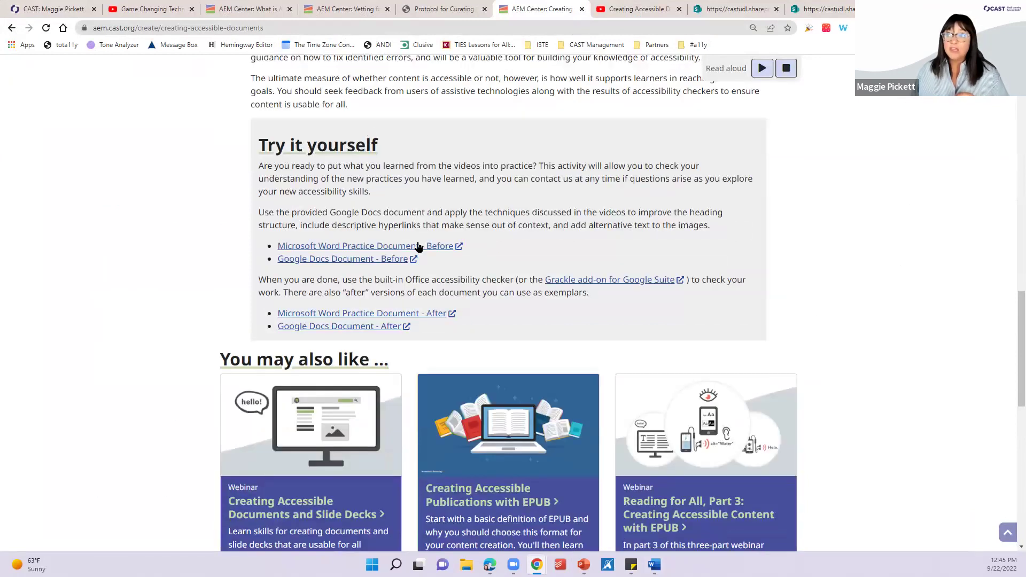
click(443, 246)
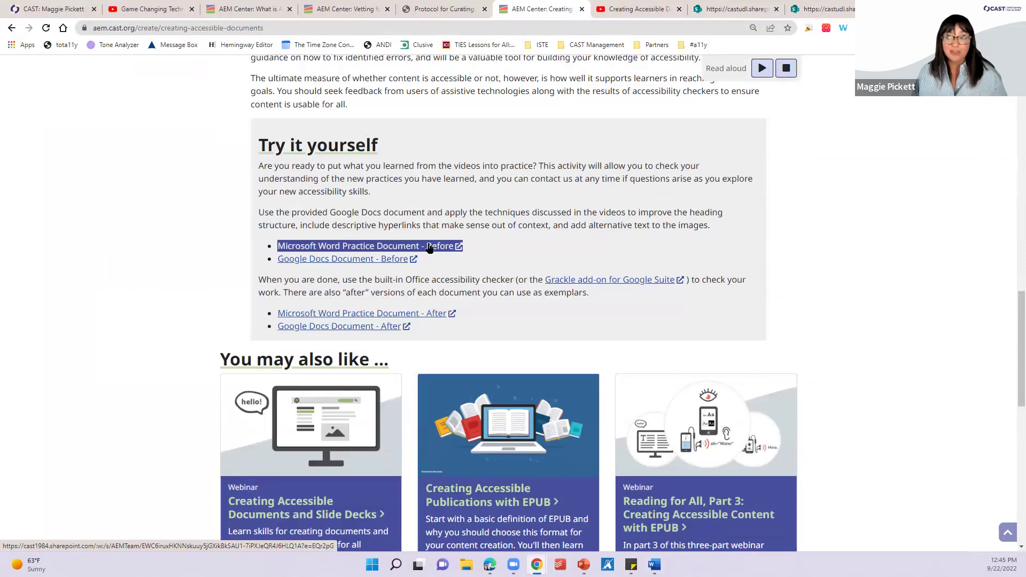
mouse_move(405, 264)
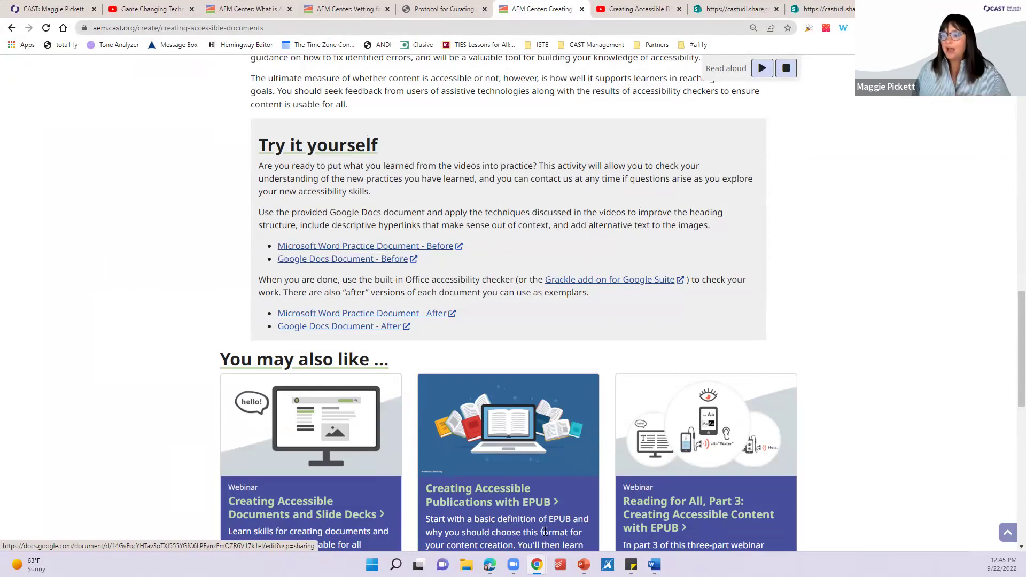
- Switch to the Google Docs file "Module 2 Google Docs Practice File - Before" and make a copy named with the presenter's first name
mouse_move(537, 564)
click(627, 534)
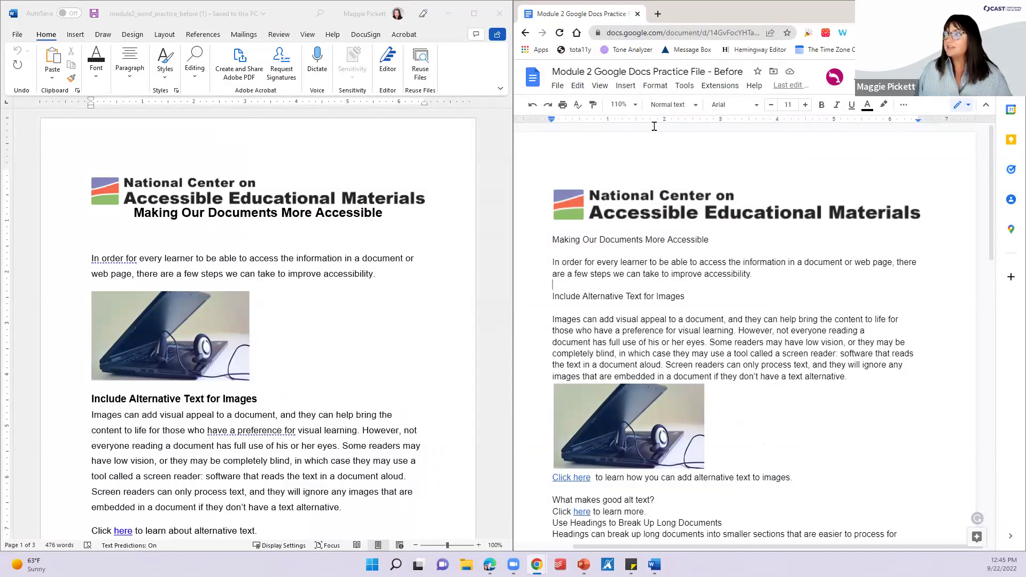
click(557, 86)
key(Right)
key(Left)
key(Right)
key(Right)
key(Left)
key(Left)
key(Down)
key(Down)
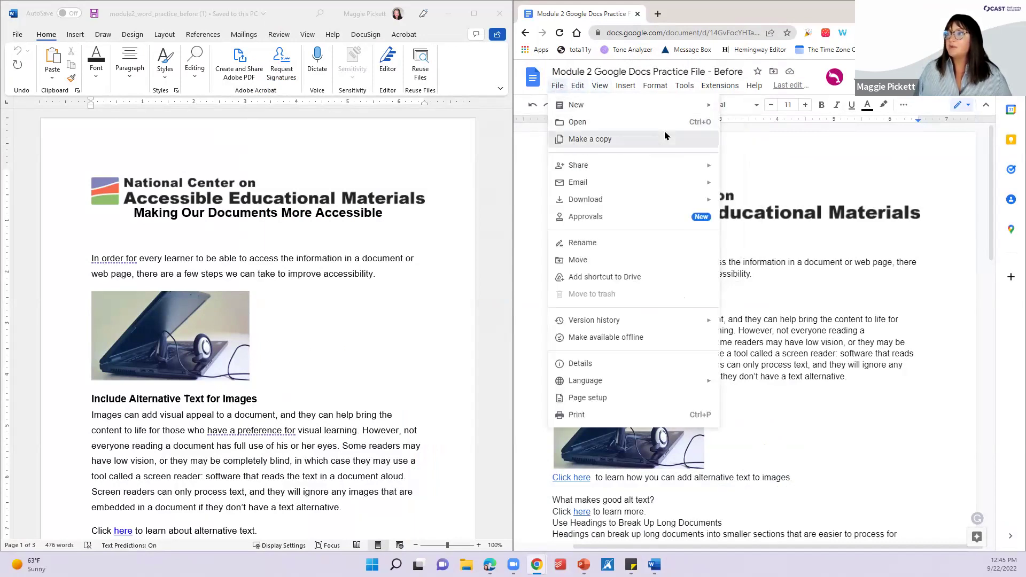
key(Return)
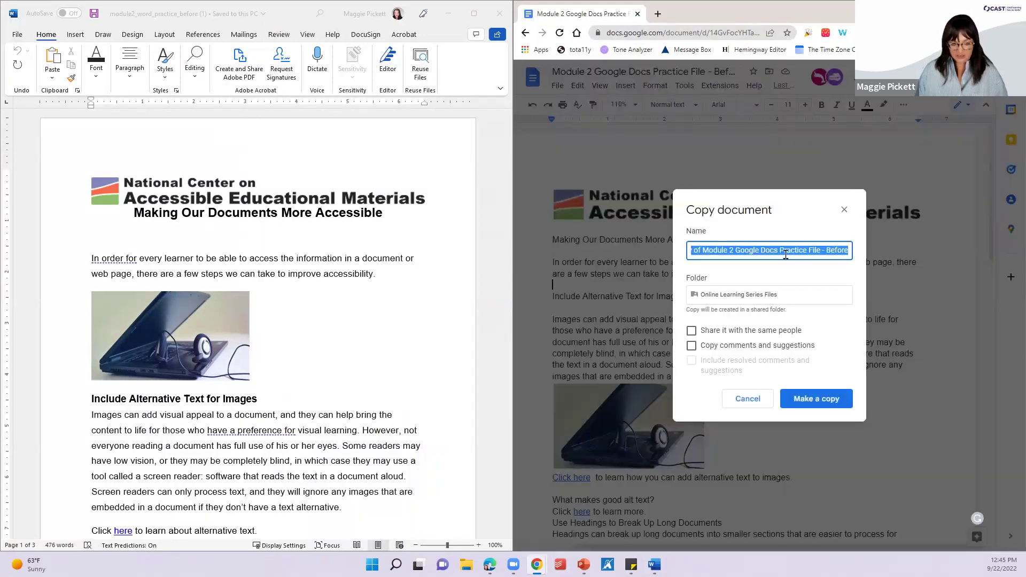
text(Maggie)
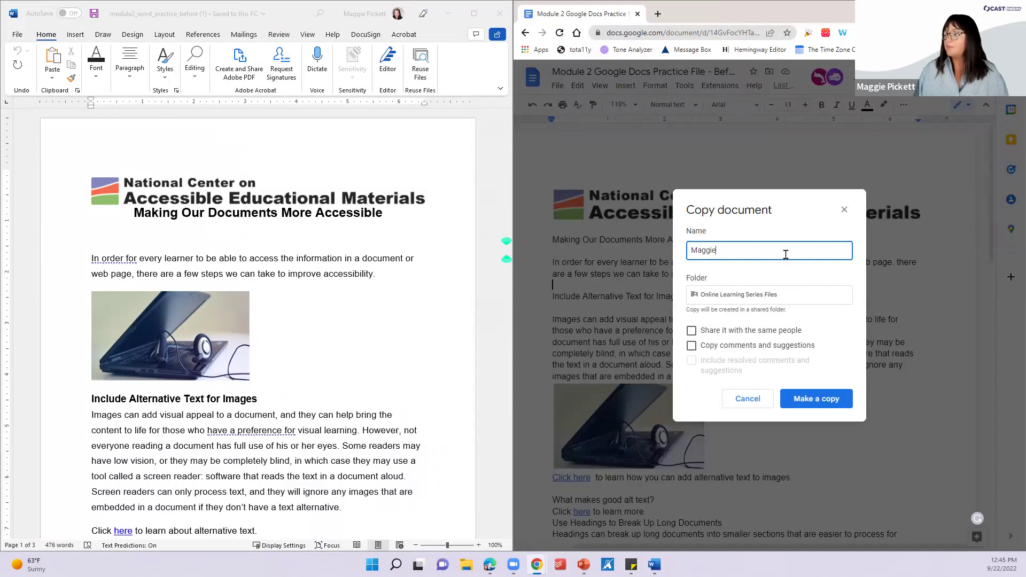
click(816, 398)
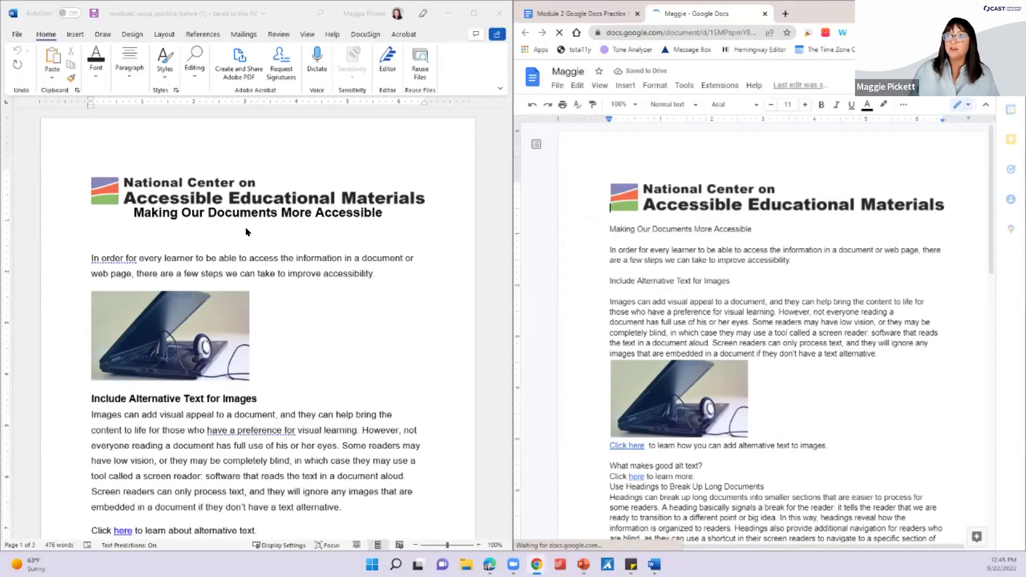
- Look through the Word practice document and return to its beginning
click(282, 359)
scroll(283, 359, down, 2)
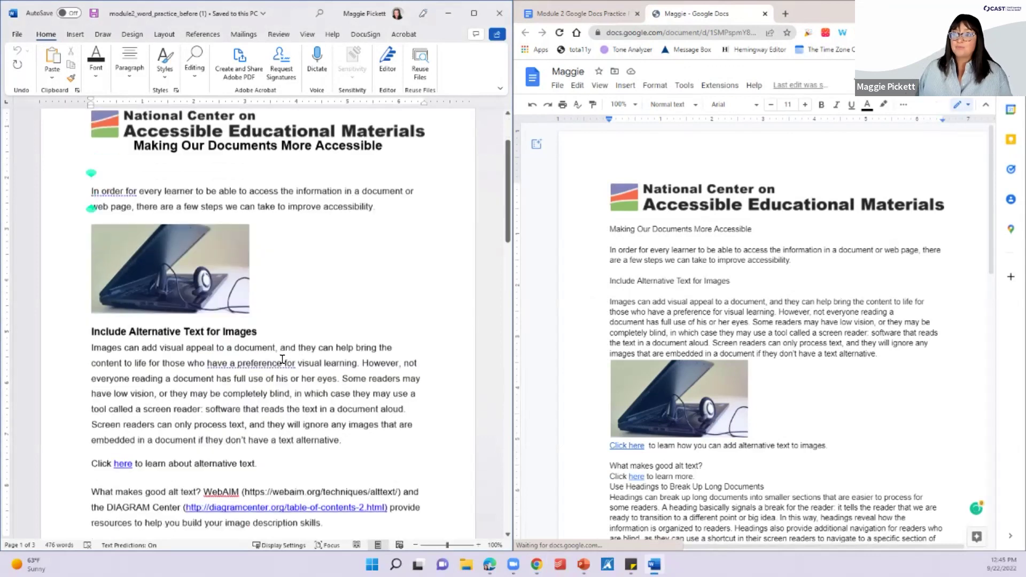
scroll(283, 359, down, 8)
scroll(343, 348, up, 10)
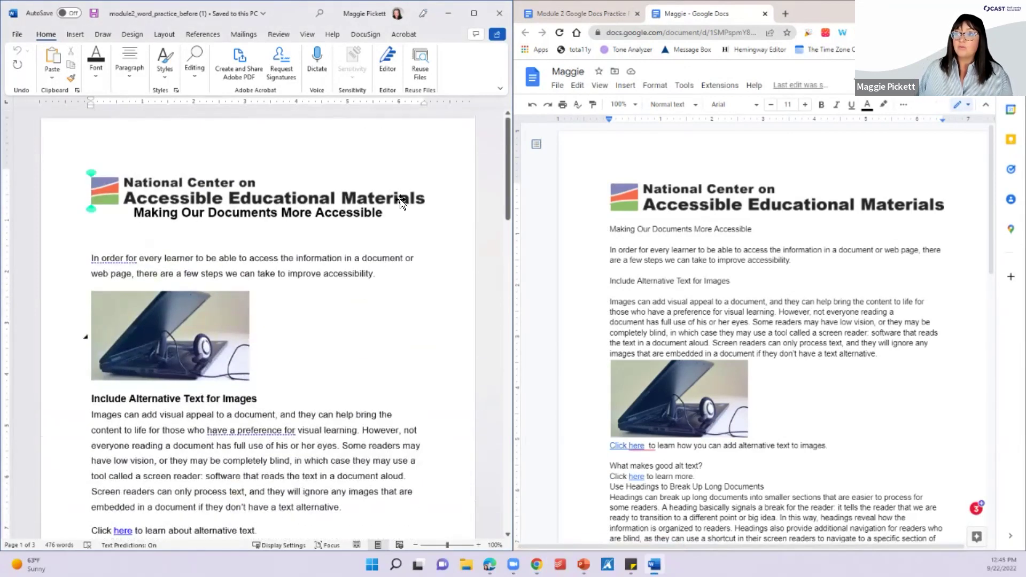
- Apply the Heading 1 style to the line "Making Our Documents More Accessible" in the copied Google Doc
click(759, 230)
key(Left)
key(Left)
key(Left)
key(Left)
key(Left)
key(Left)
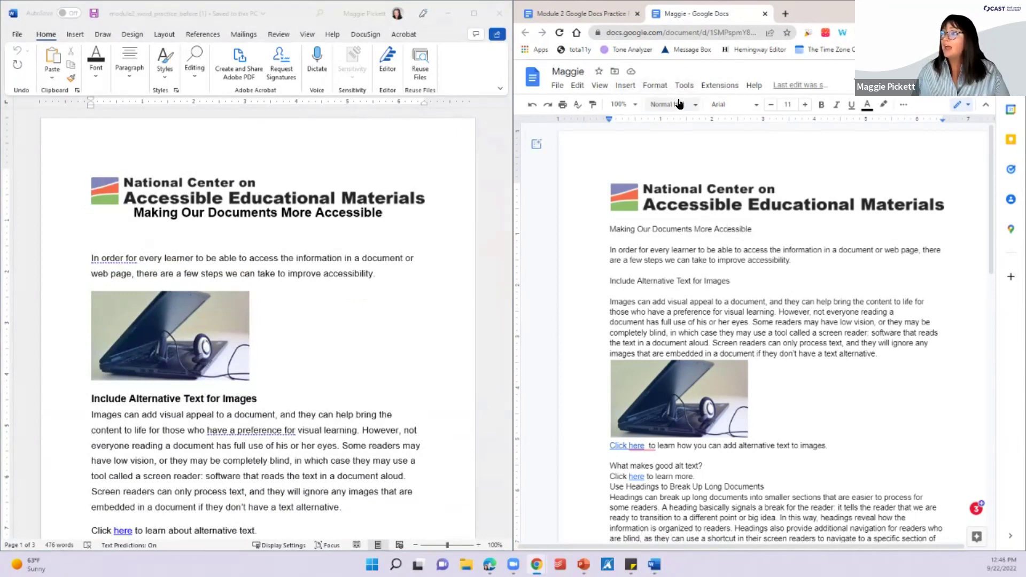
click(690, 109)
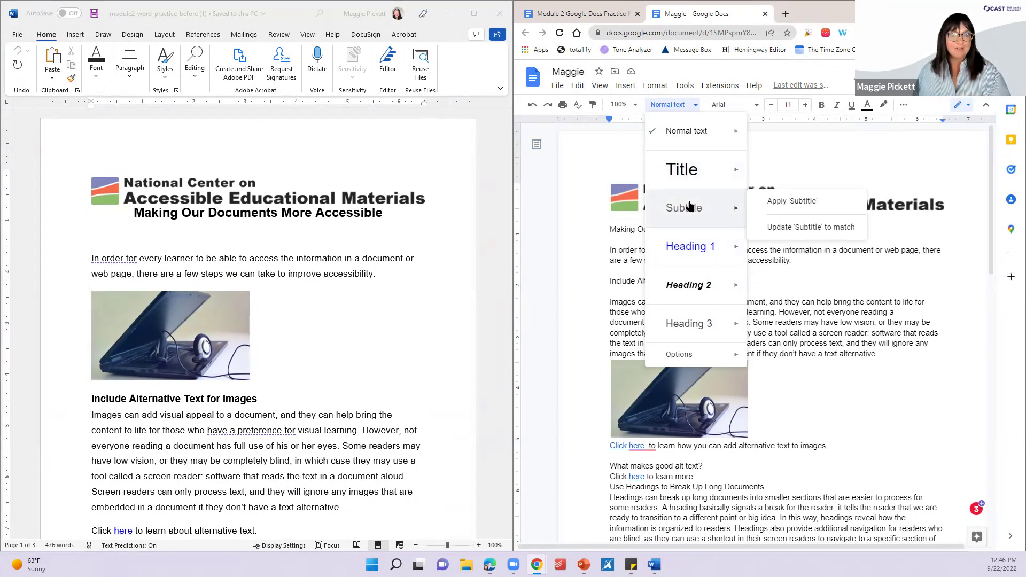
mouse_move(694, 257)
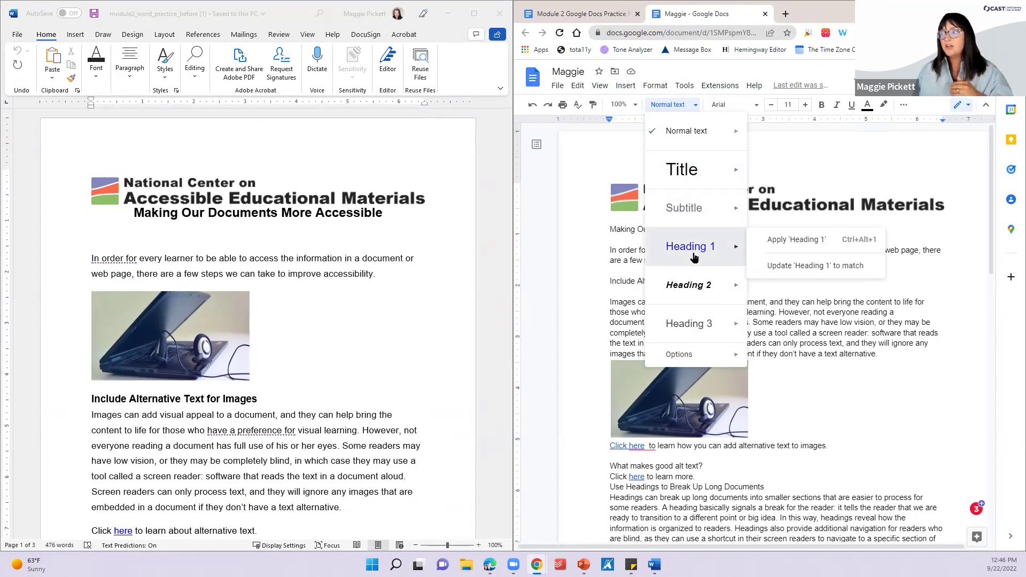
click(694, 258)
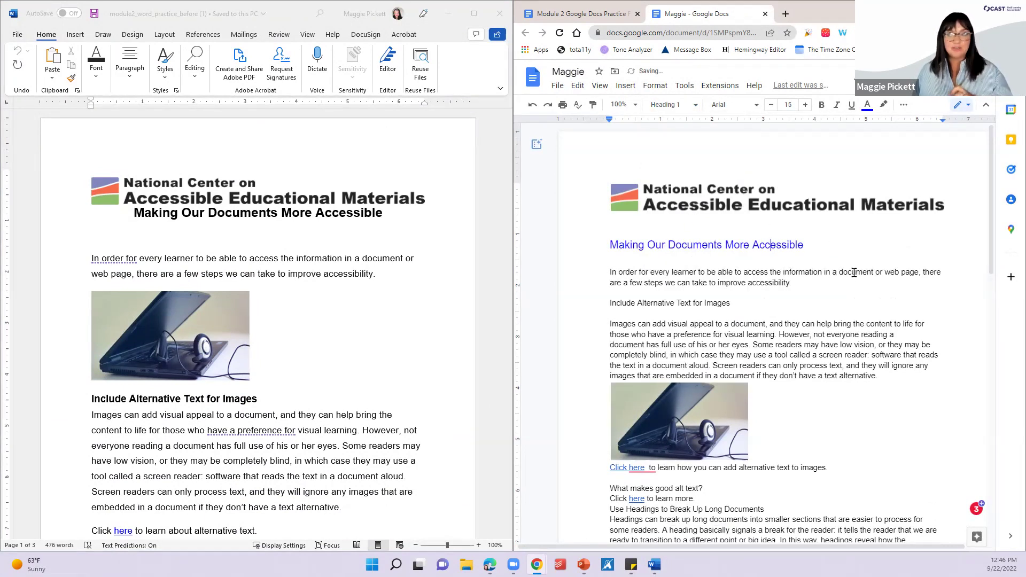
- Apply the Heading 2 style to the line "Include Alternative Text for Images"
click(718, 302)
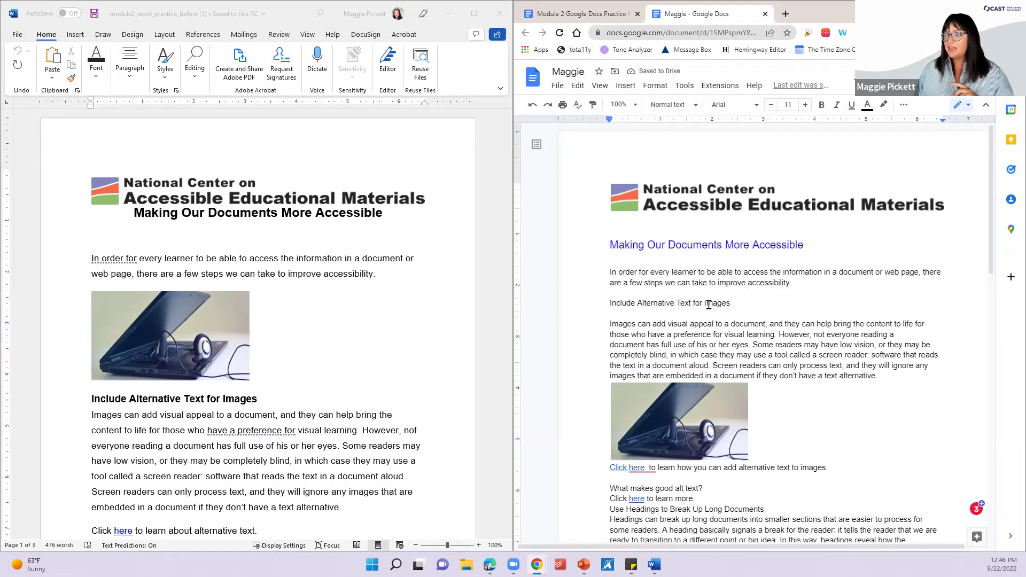
drag(610, 304, 766, 306)
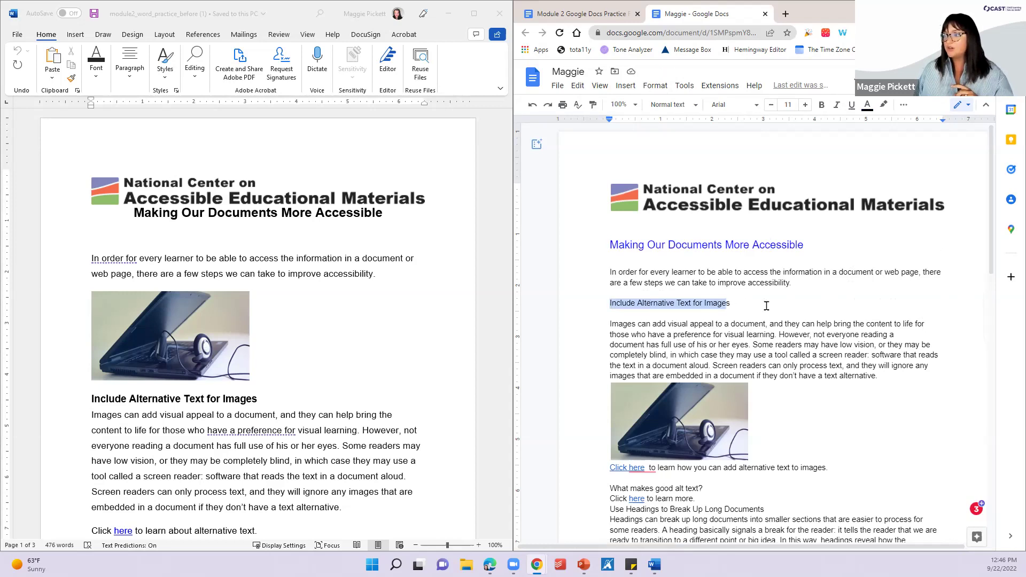
click(676, 105)
mouse_move(700, 255)
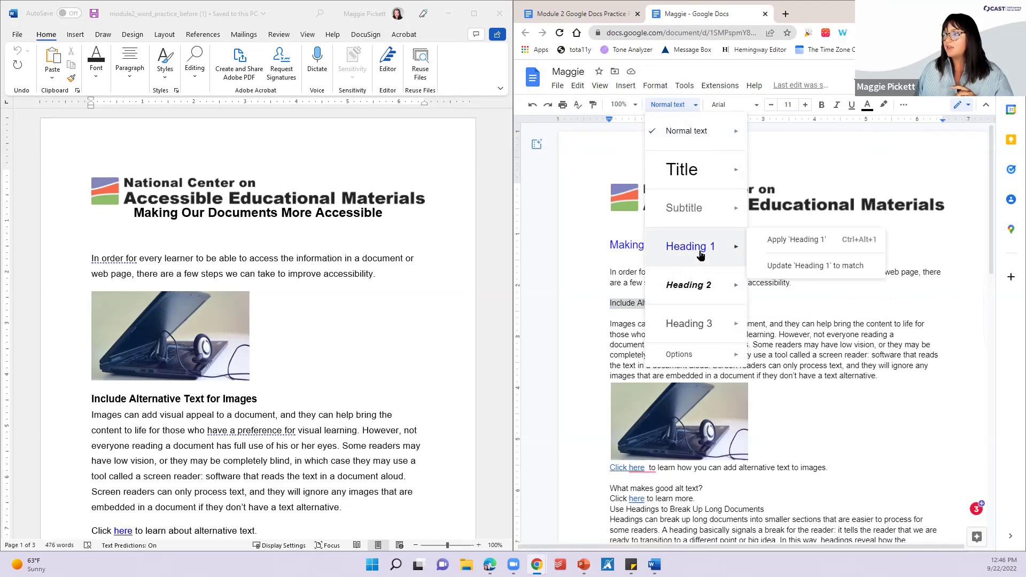
click(688, 284)
- Replace the linked word "here" under "What makes good alt text?" with the text "WebAIM"
scroll(771, 289, down, 4)
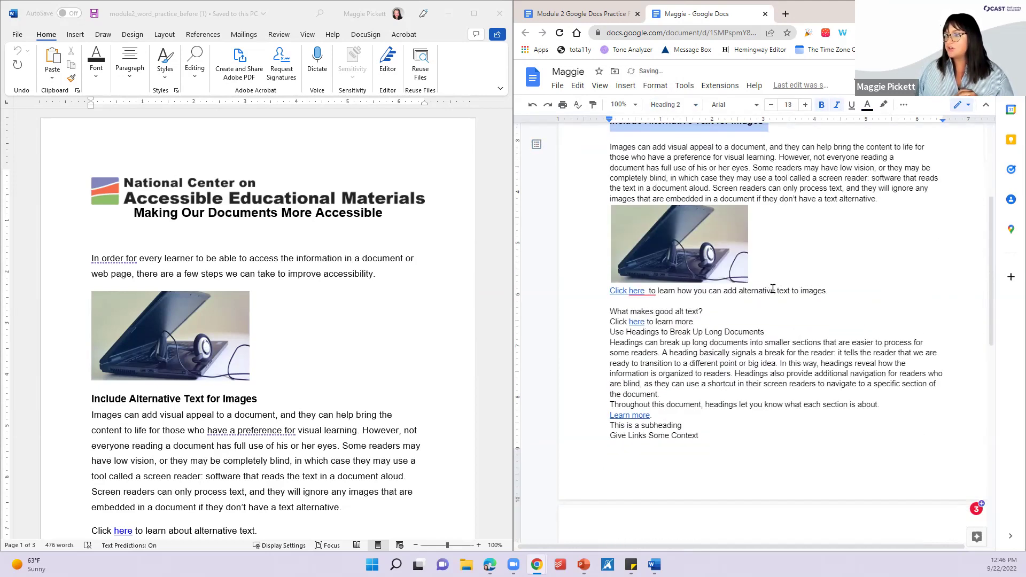
click(604, 313)
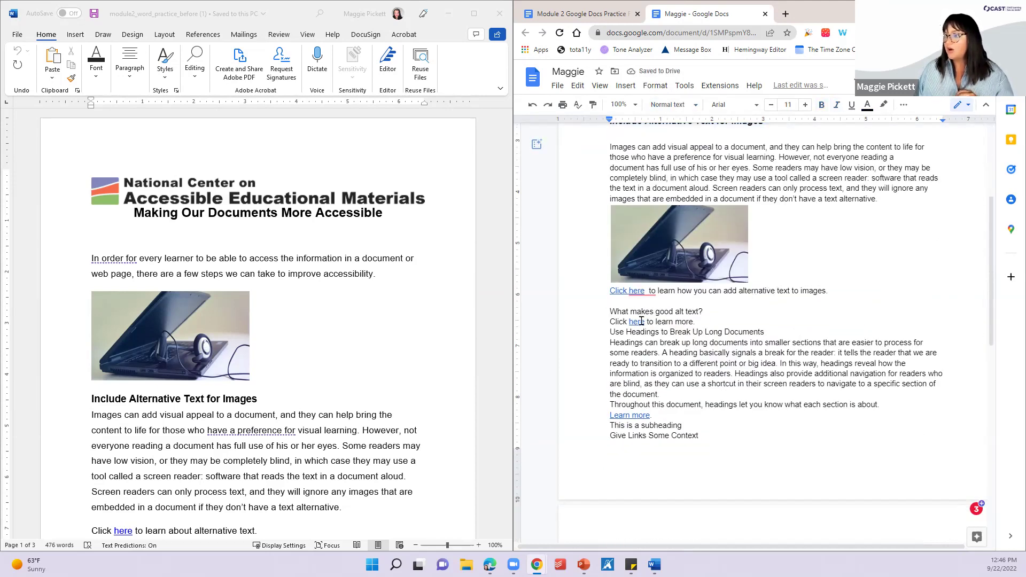
drag(645, 322, 609, 322)
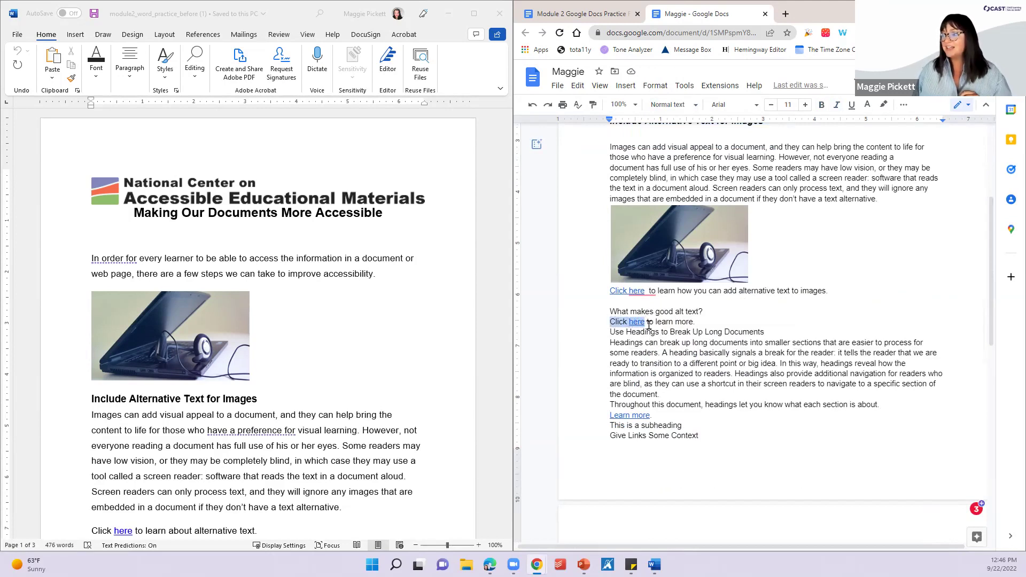
click(635, 323)
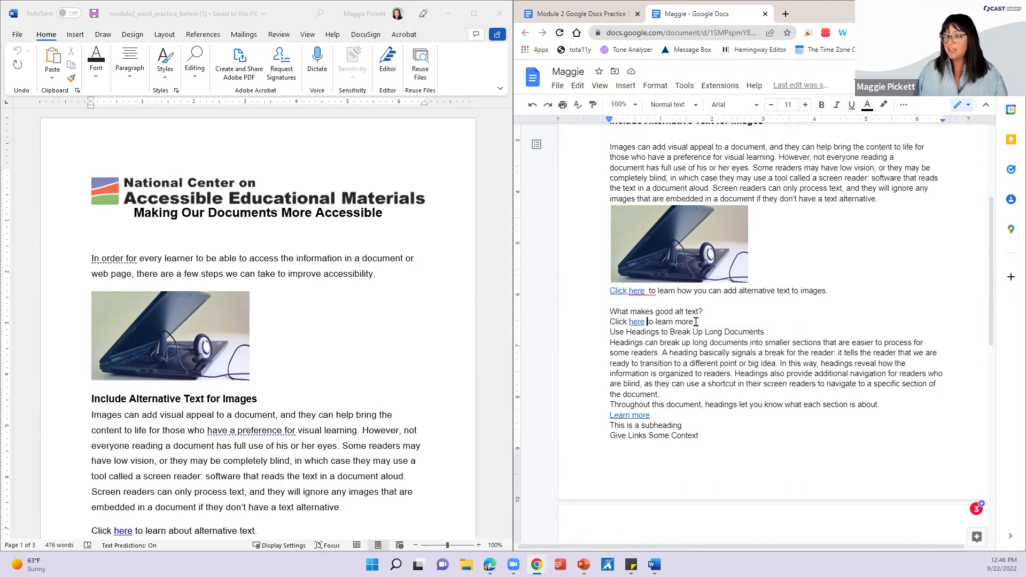
key(Delete)
key(Delete)
key(Delete)
key(BackSpace)
key(BackSpace)
text(WebAIM)
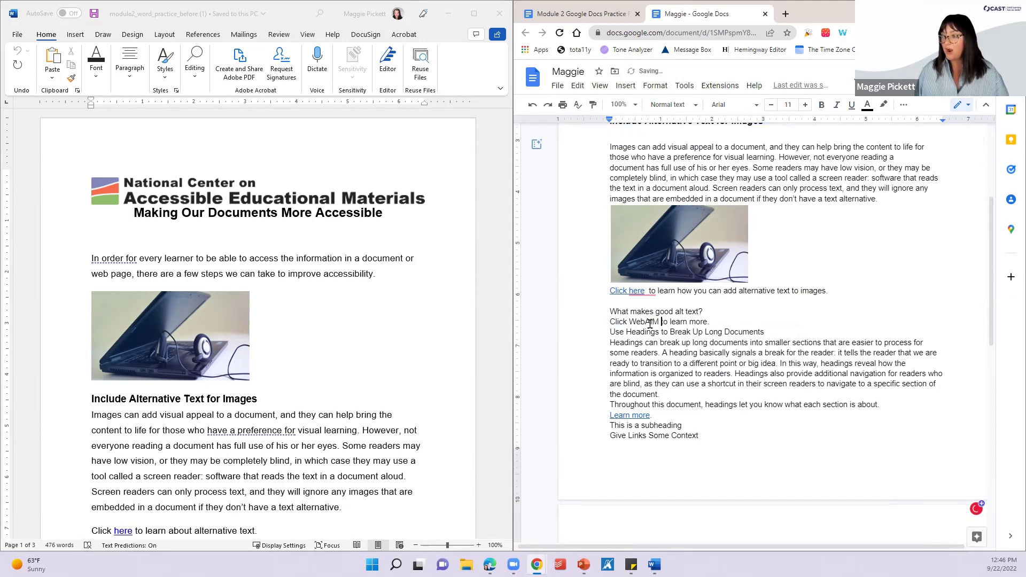
- Link the text "WebAIM" under "What makes good alt text?" to the suggested "WebAIM: Web Accessibility In Mind" site at webaim.org
drag(661, 322, 623, 322)
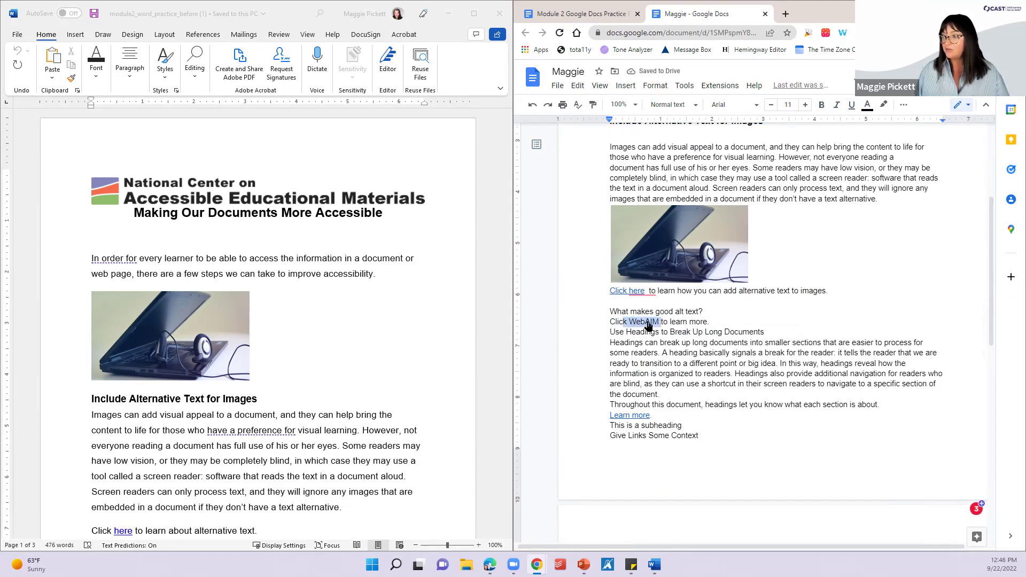
right_click(647, 326)
click(690, 435)
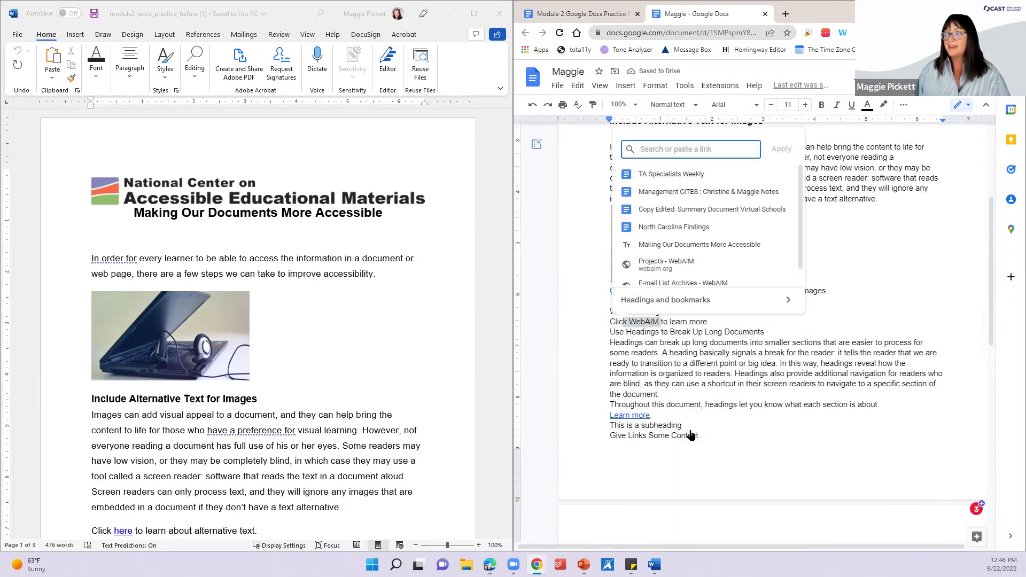
text(web)
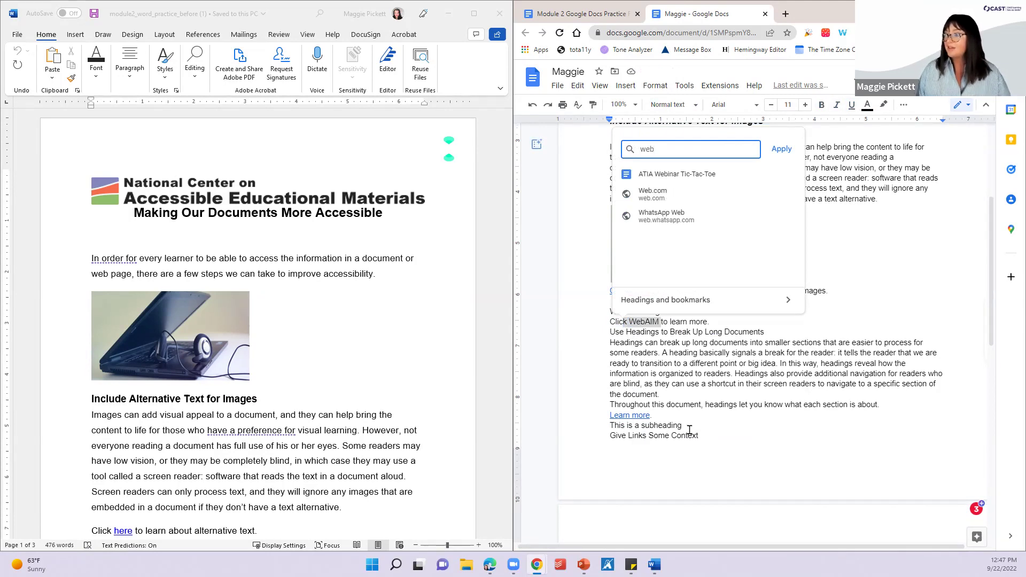
key(BackSpace)
text(baim)
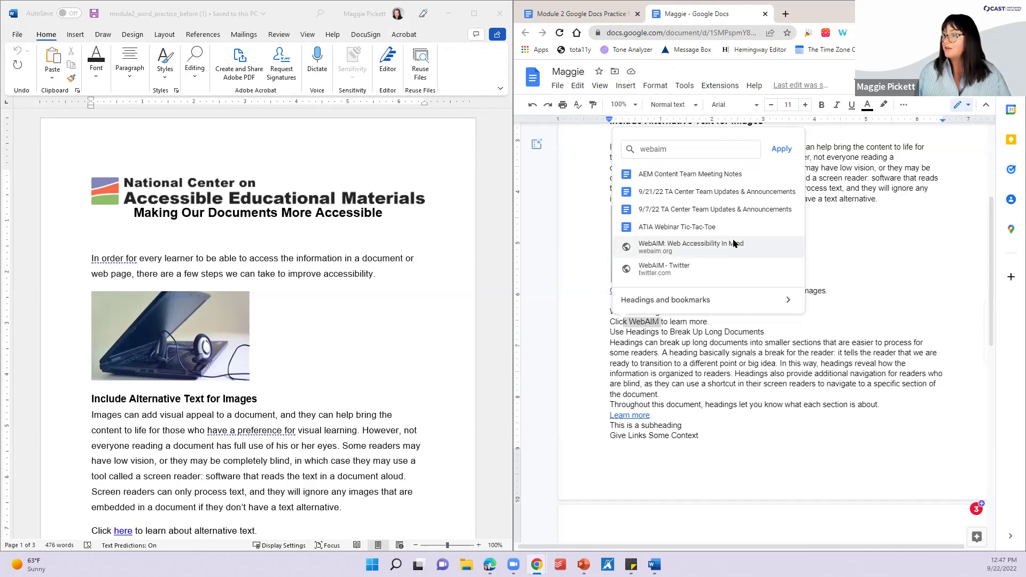
click(737, 246)
click(796, 321)
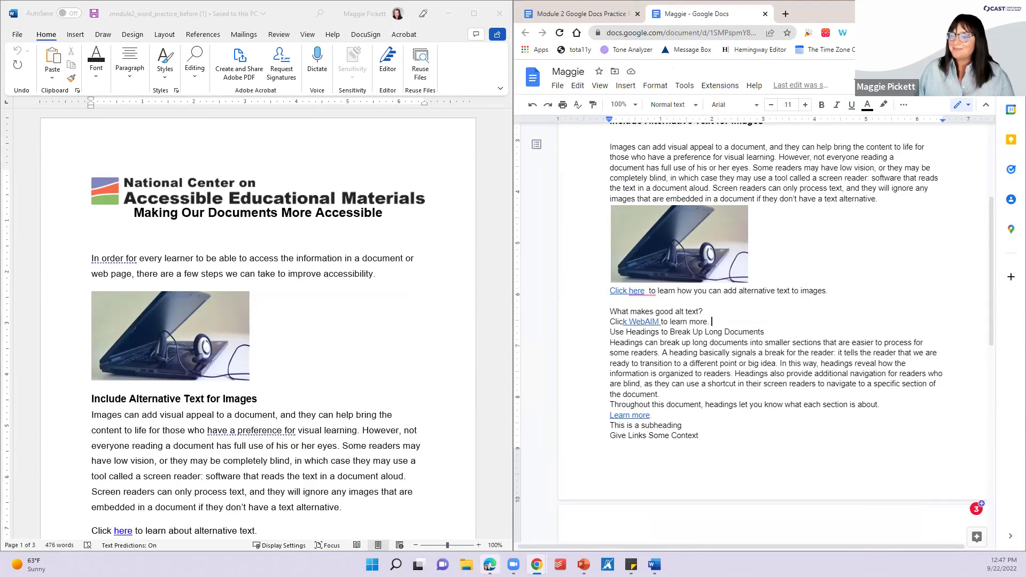
- Add the alternative text description "alt text" to the laptop and headphones image in the Google Doc
click(711, 231)
right_click(711, 231)
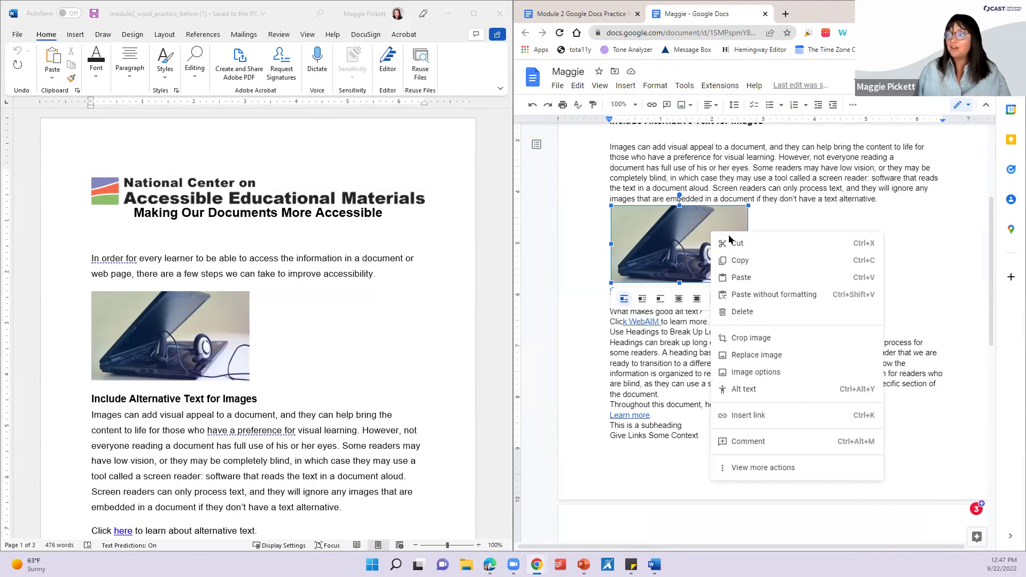
click(762, 390)
click(741, 328)
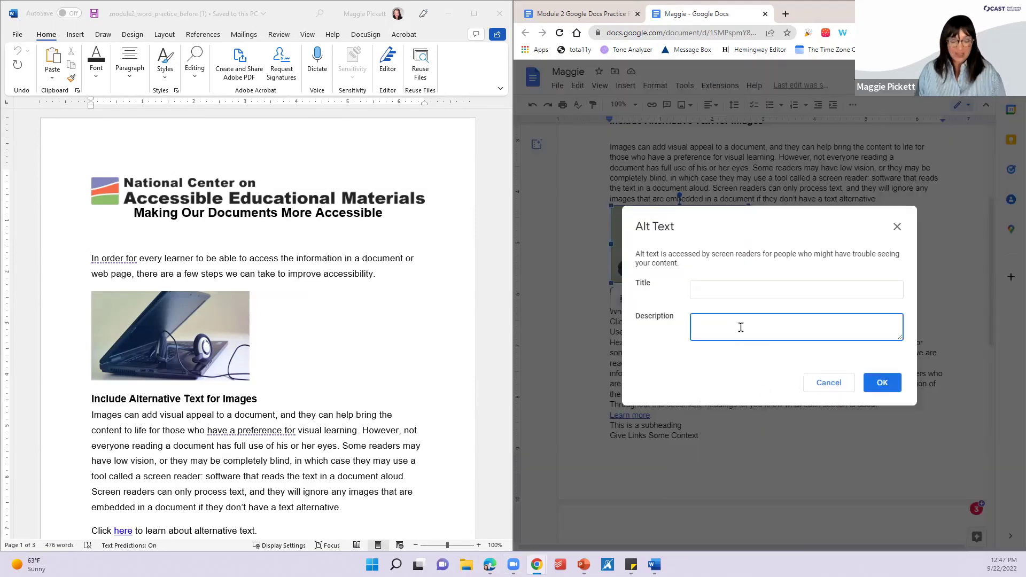
text(alt text)
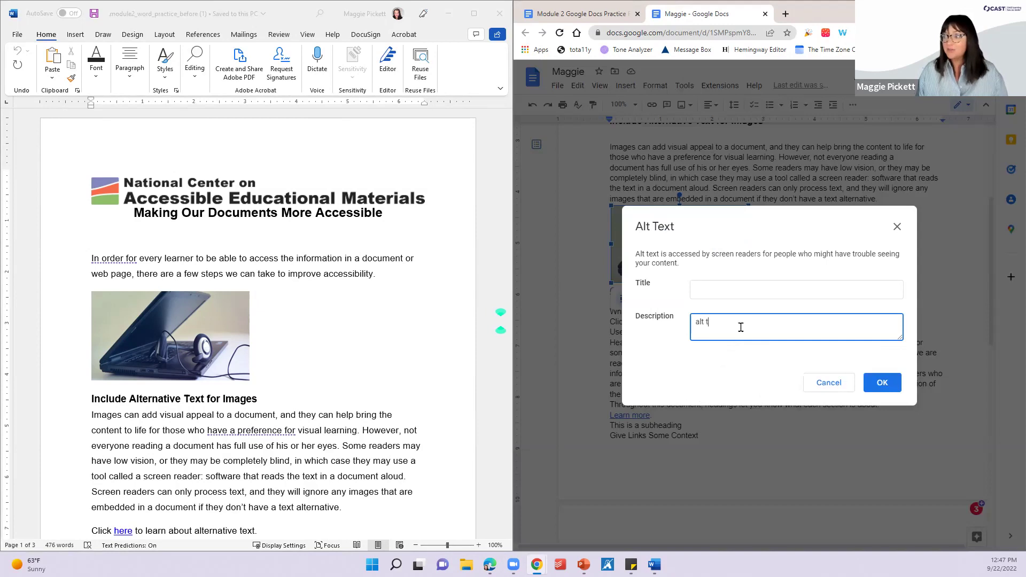
click(897, 384)
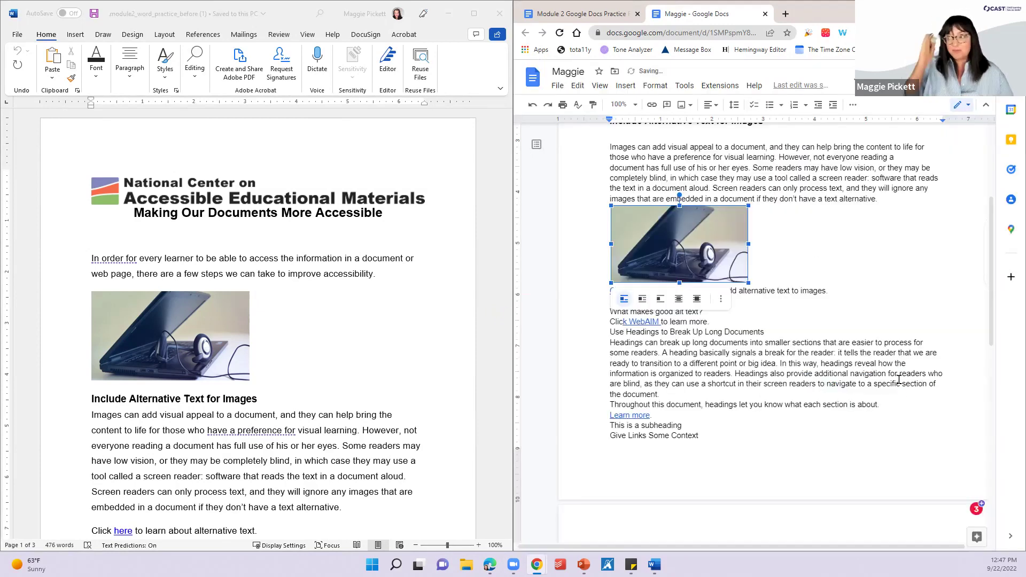
click(919, 300)
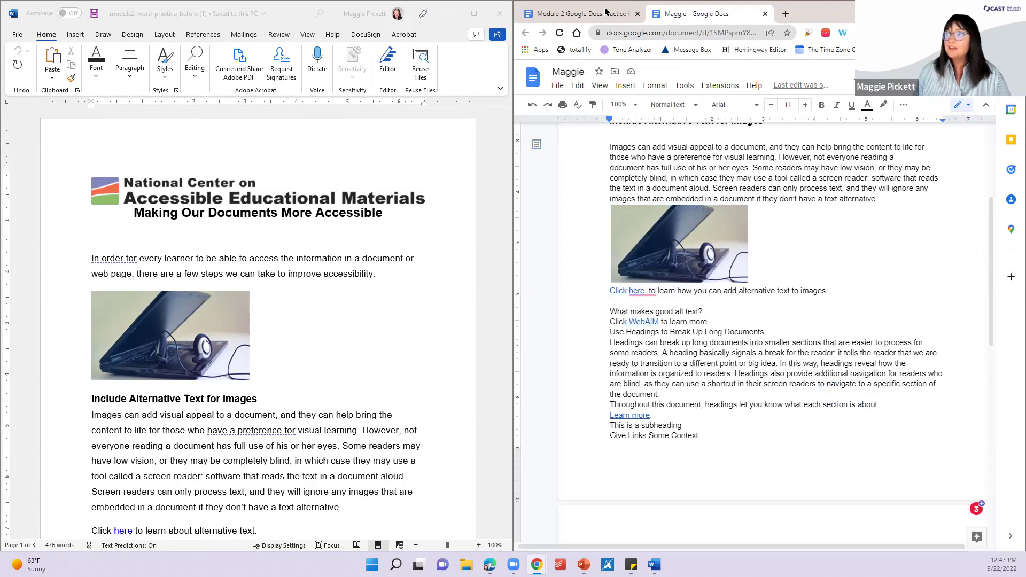
- View the SLIDE practices on the AEM Center page in the other browser window and return to the Google Doc
mouse_move(537, 565)
click(477, 508)
scroll(316, 286, up, 6)
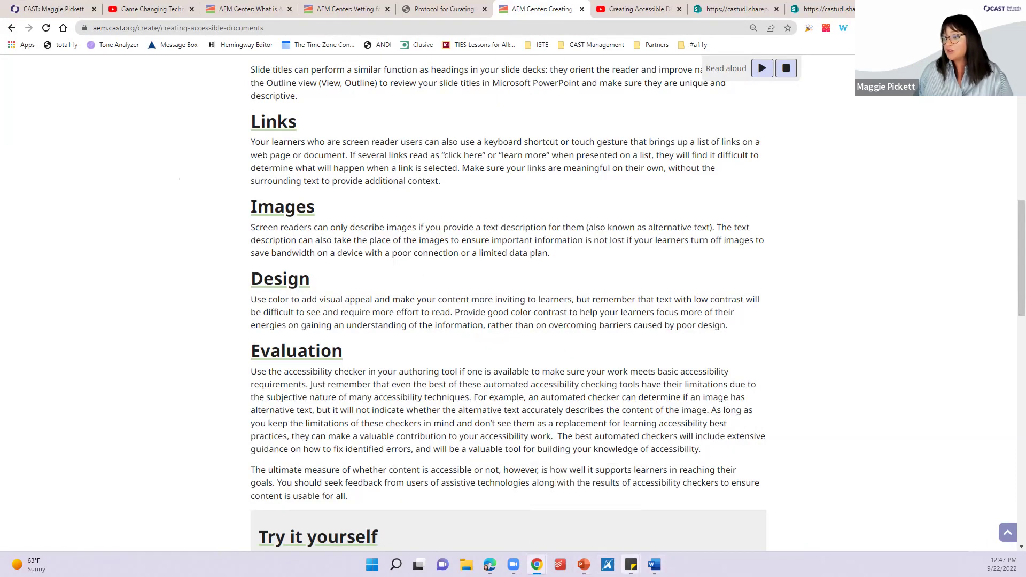
mouse_move(536, 564)
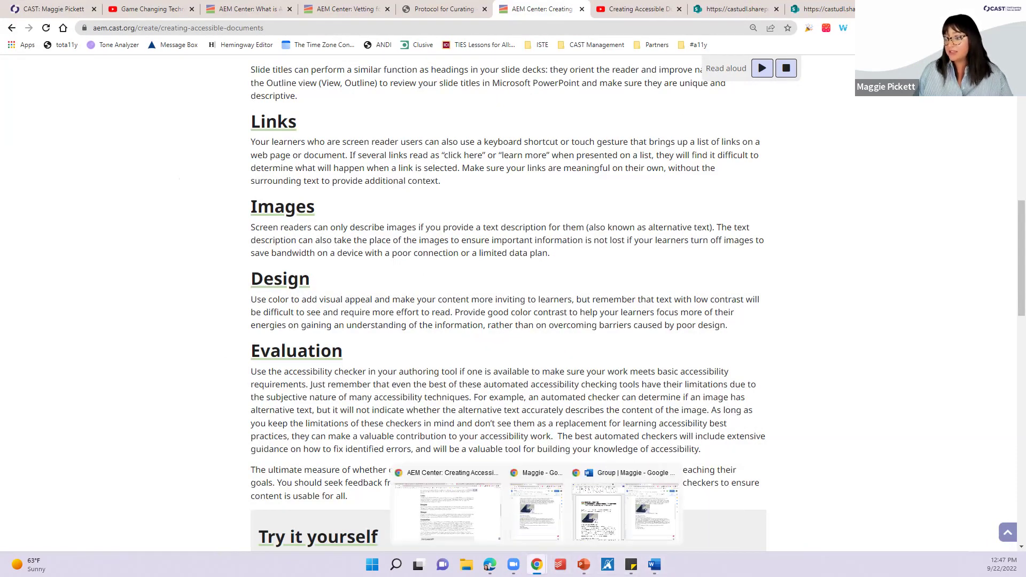
click(620, 526)
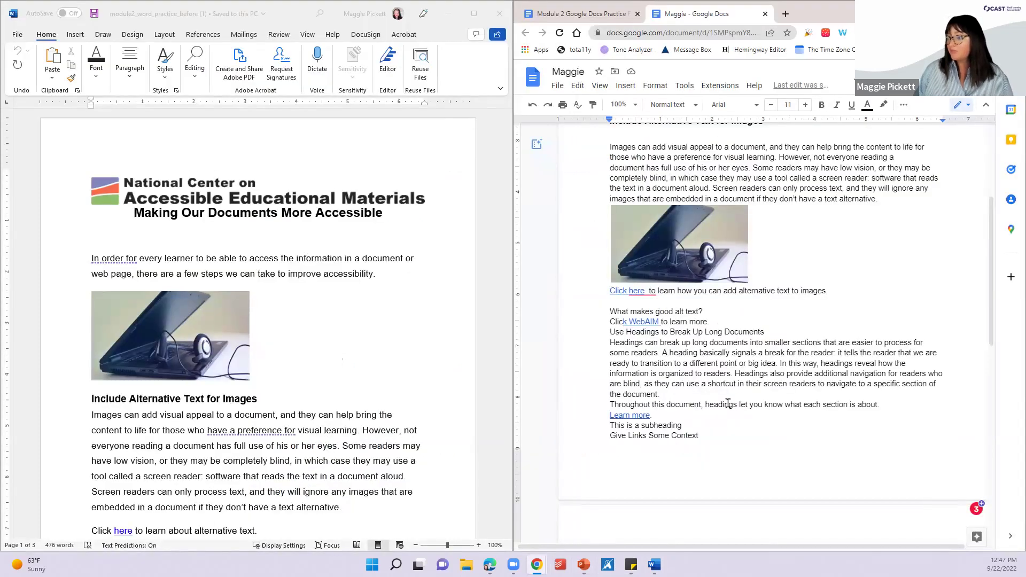
- Examine the blue heading "Making Our Documents More Accessible" and bring up the Colour Contrast Analyser over the document, closing it after viewing
scroll(722, 403, up, 3)
scroll(750, 400, down, 7)
scroll(750, 401, down, 3)
scroll(761, 394, up, 10)
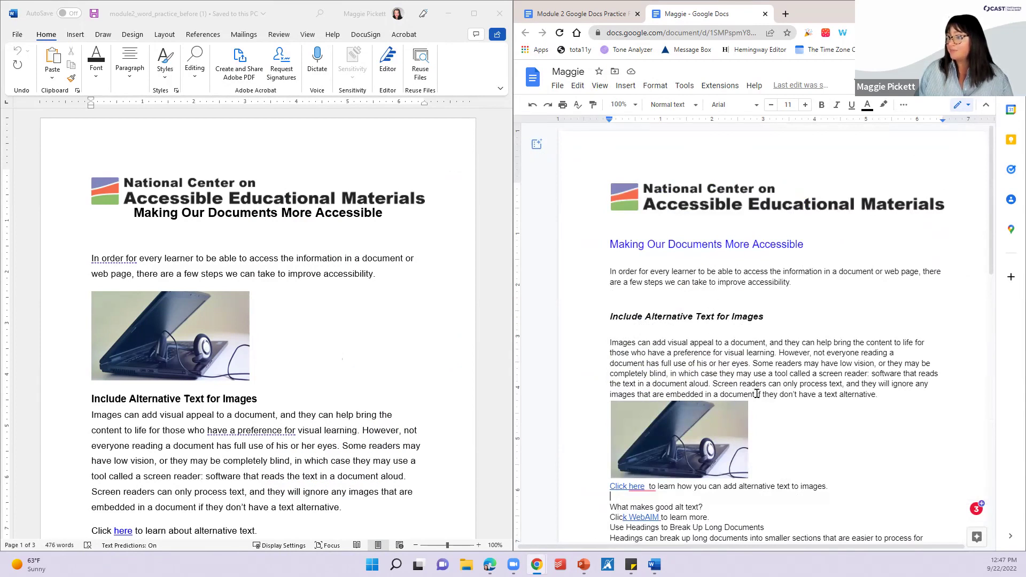
triple_click(711, 241)
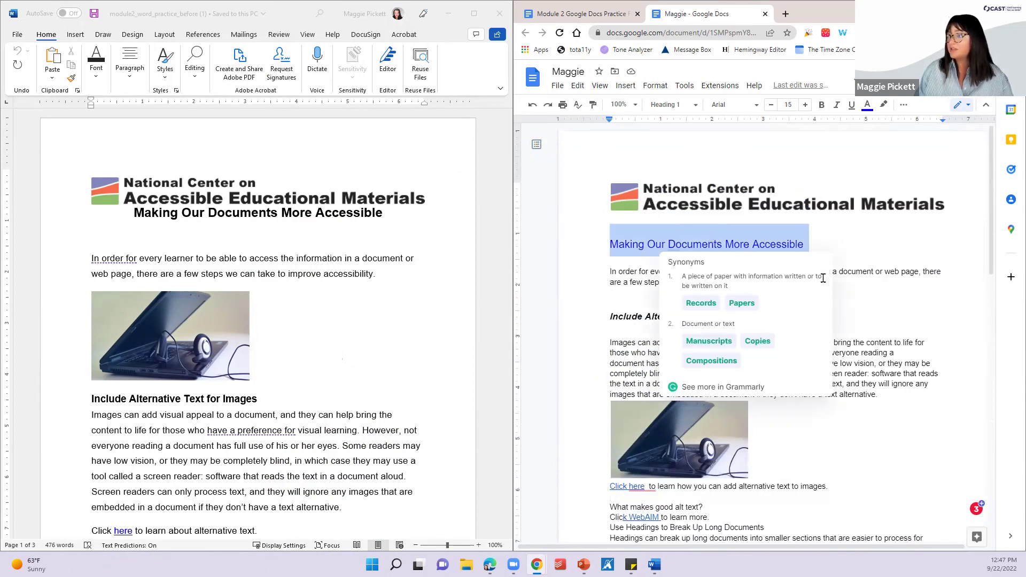
click(858, 247)
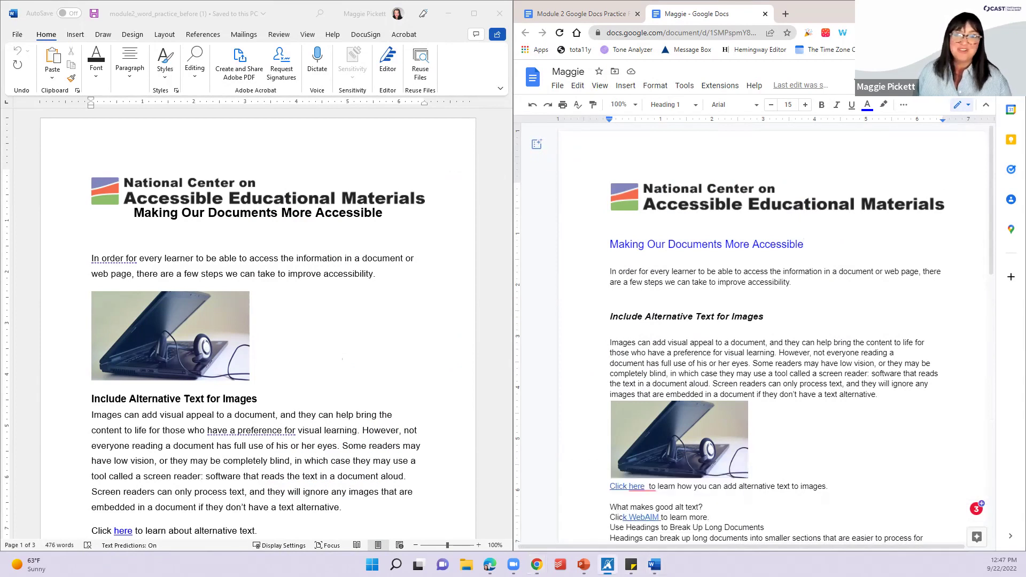
drag(83, 167, 842, 213)
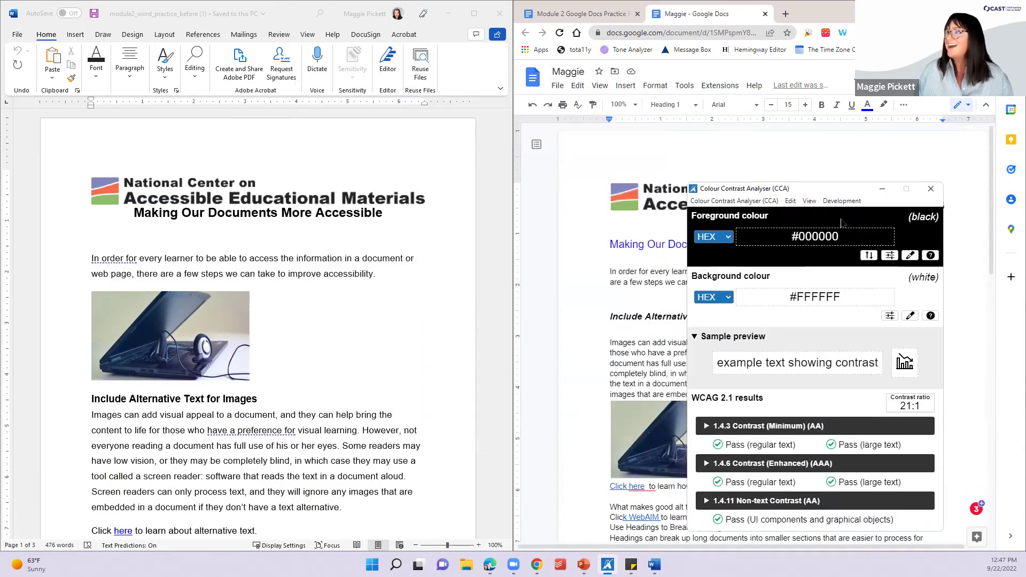
click(931, 188)
- Launch the Grackle Docs add-on to run an accessibility check on the Google Doc
click(719, 86)
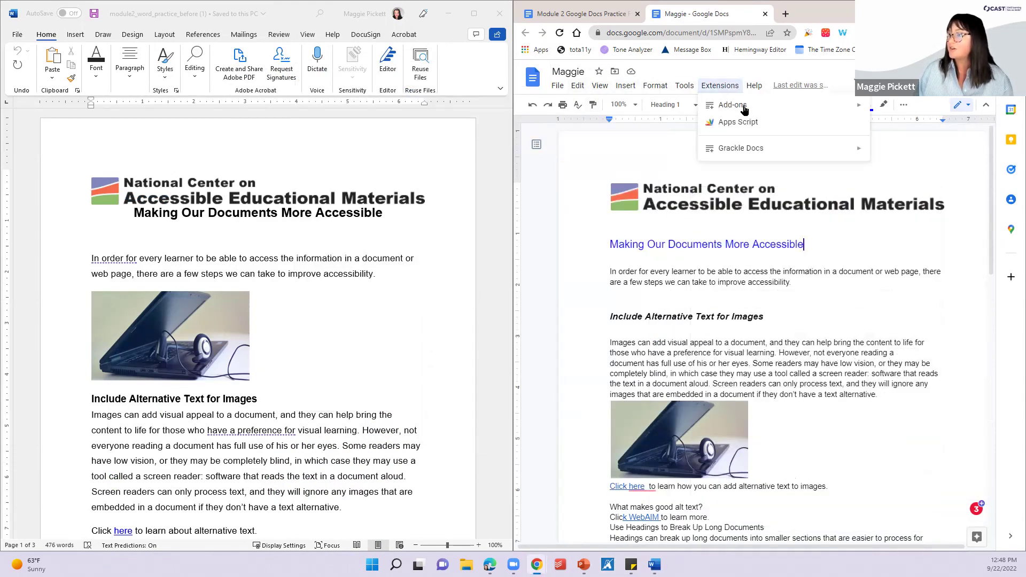
mouse_move(741, 154)
click(909, 155)
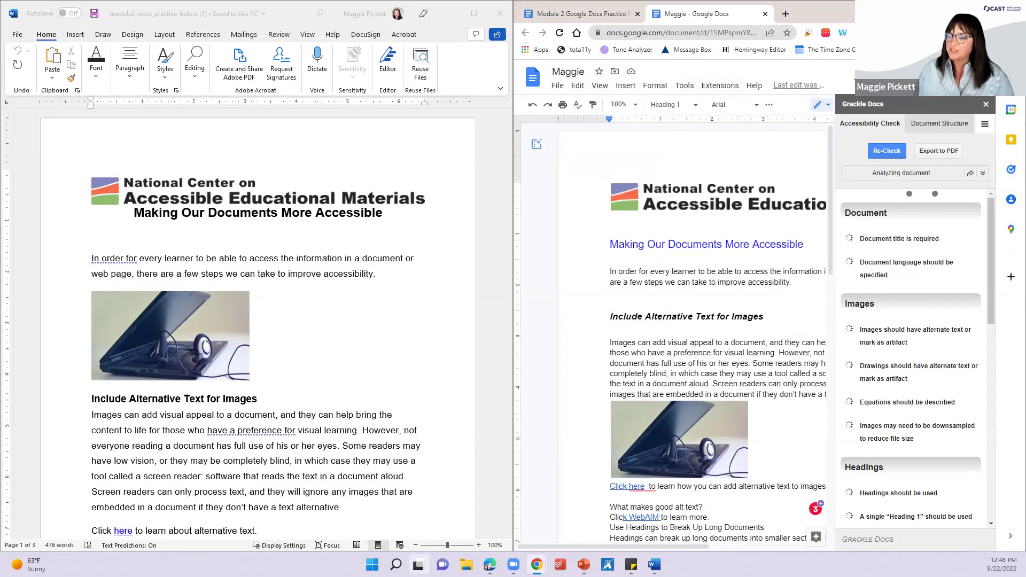
- Return to the beginning of the AEM Center's Creating Accessible Documents page and view its YouTube playlist of SLIDE videos
click(502, 492)
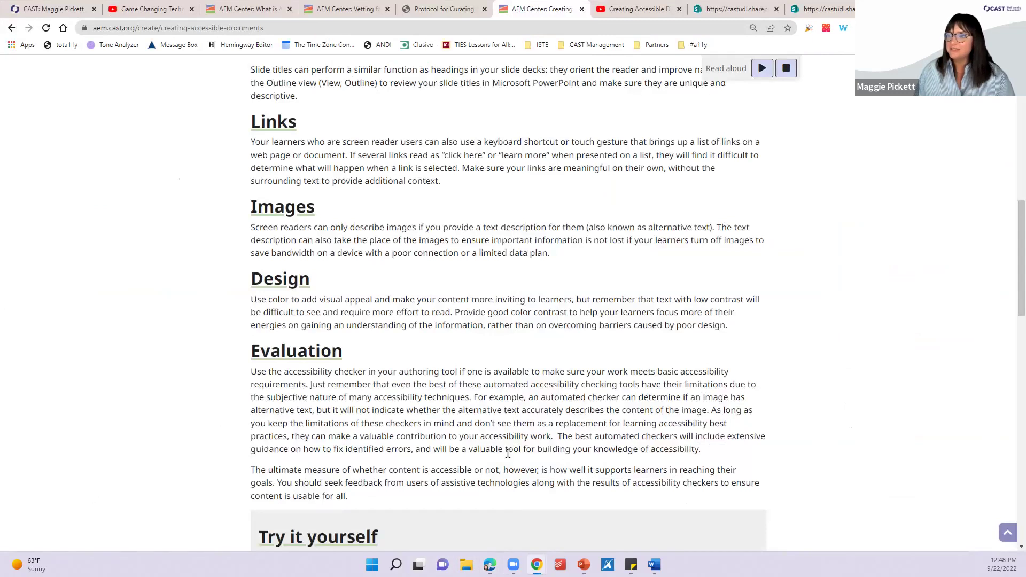
scroll(508, 453, up, 7)
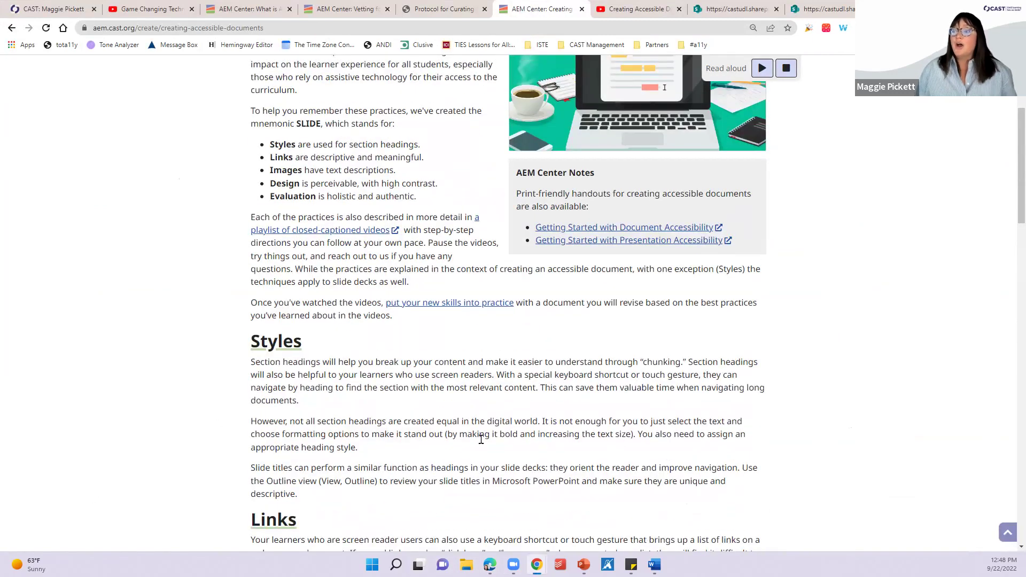
scroll(481, 439, up, 4)
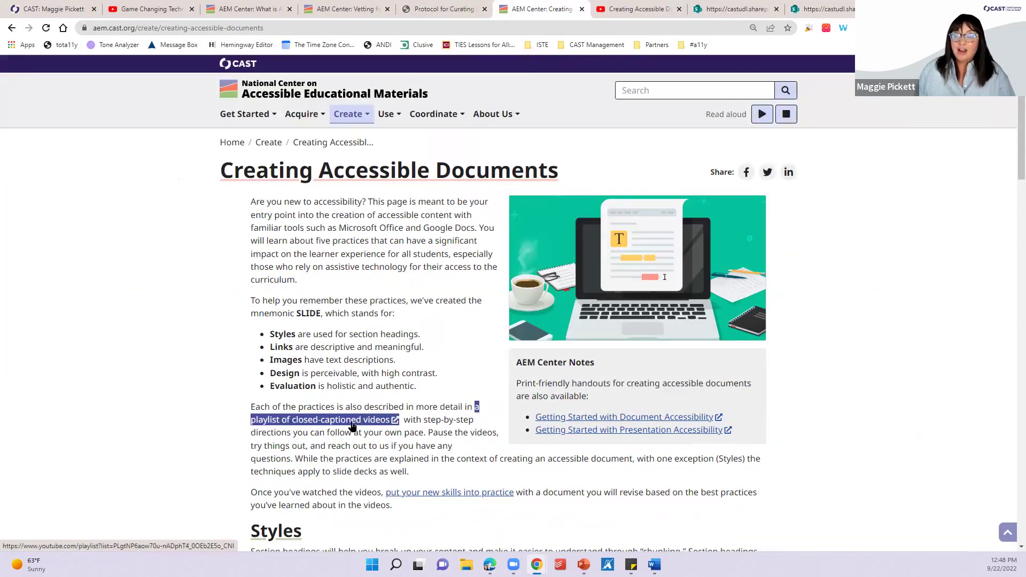
click(614, 9)
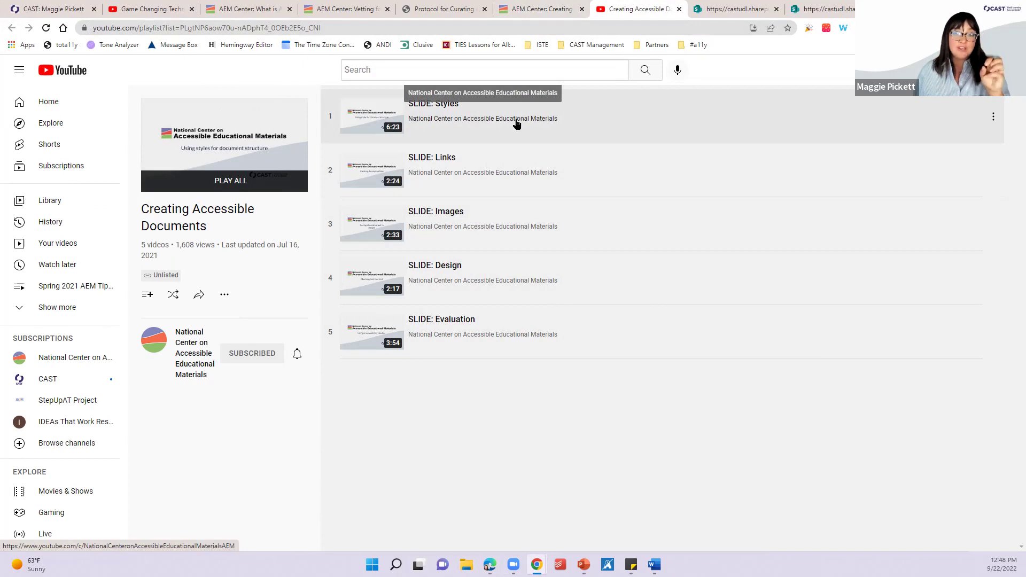
- Review the Creating Accessible Documents page through "Try it yourself" and "You may also like", and switch to the PowerPoint slide show
click(534, 9)
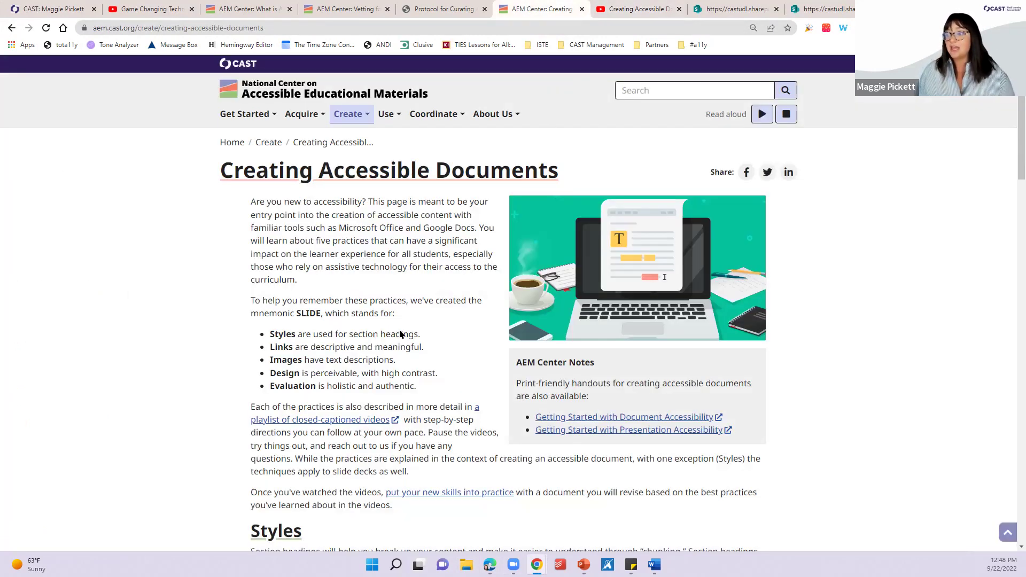
scroll(401, 335, down, 4)
scroll(429, 256, down, 10)
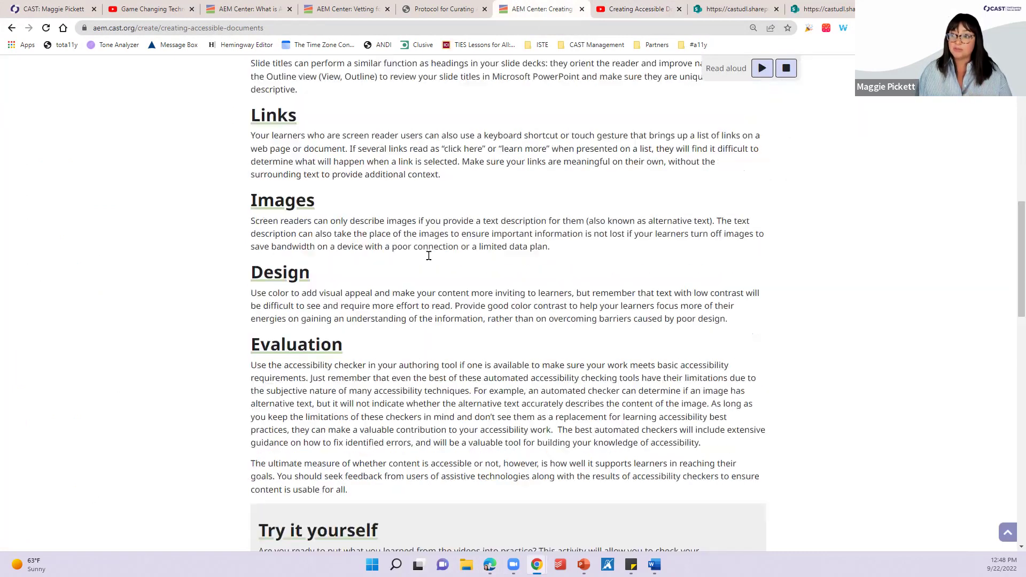
drag(408, 502, 411, 490)
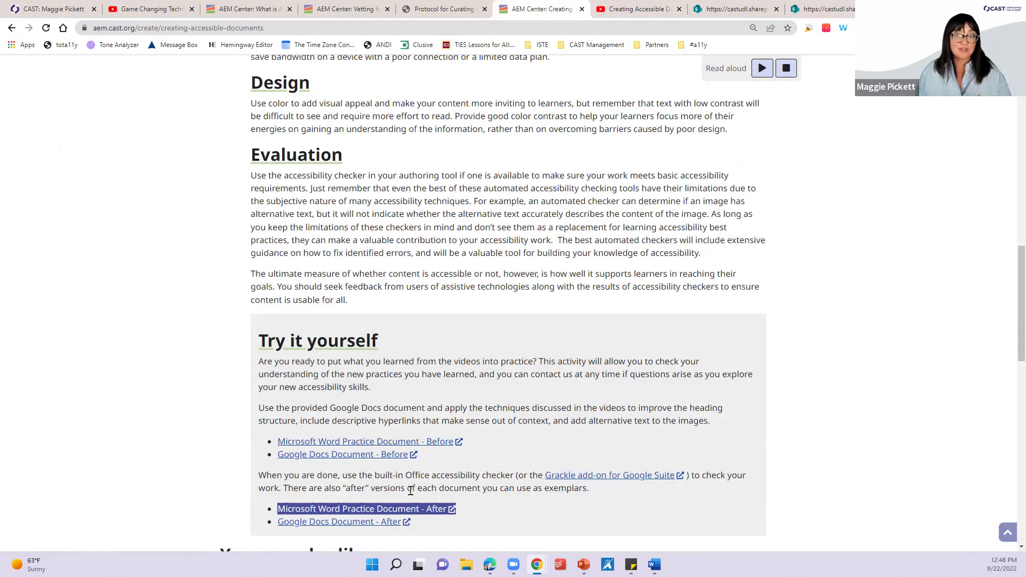
click(487, 422)
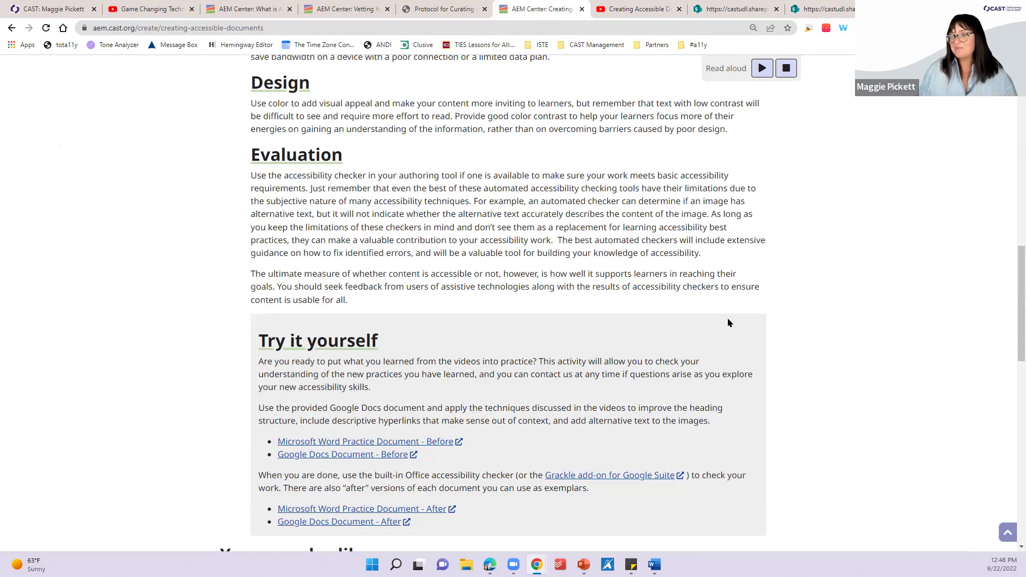
scroll(737, 321, down, 7)
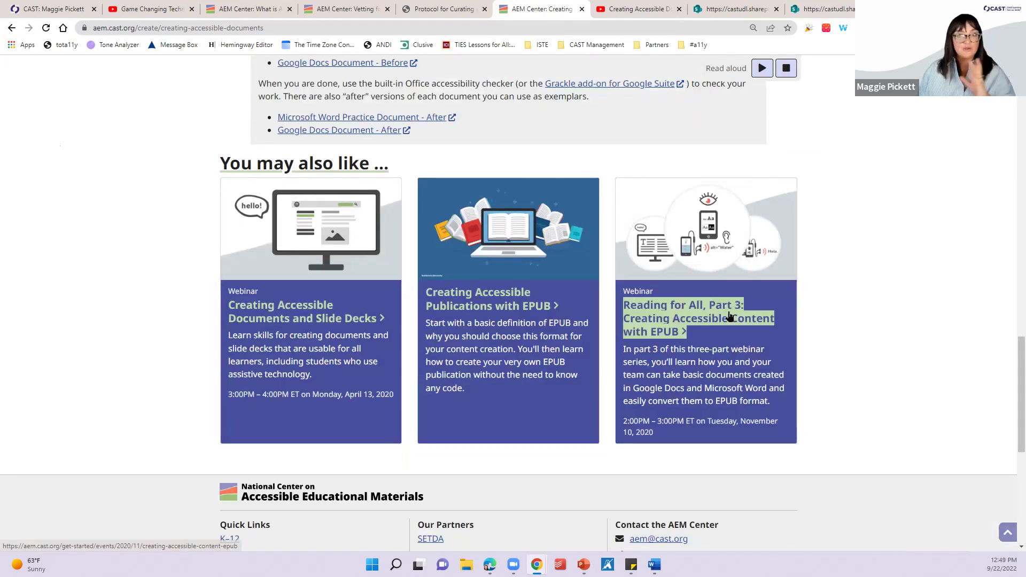
click(584, 564)
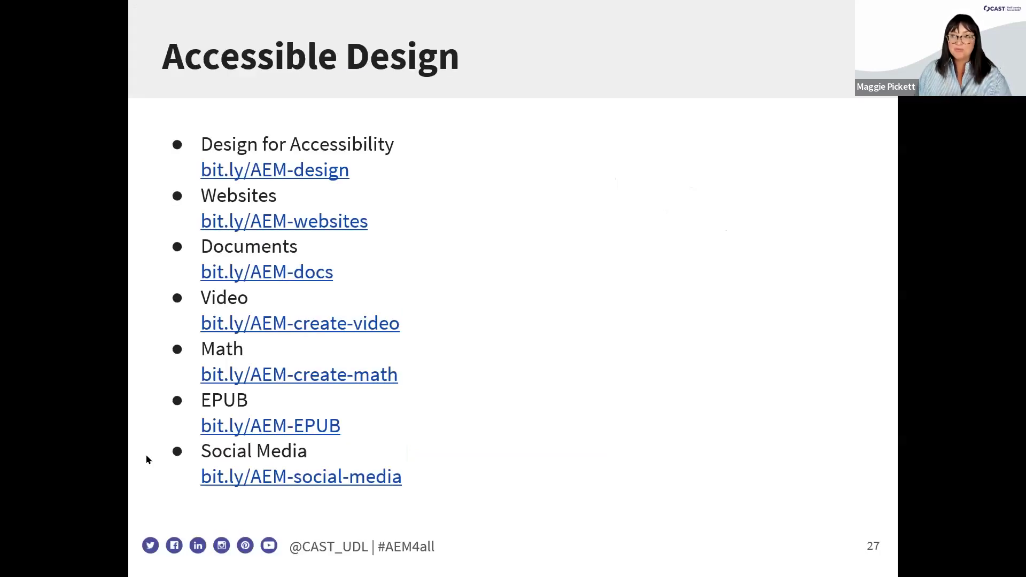